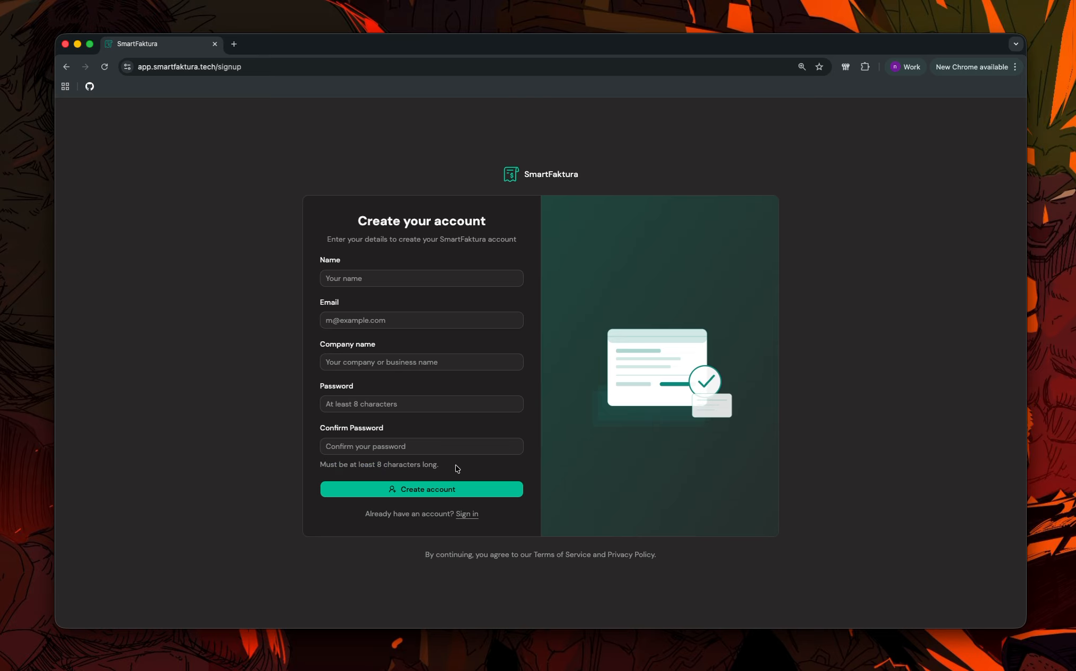
Switch from the account signup form to the sign-in page.
click(465, 515)
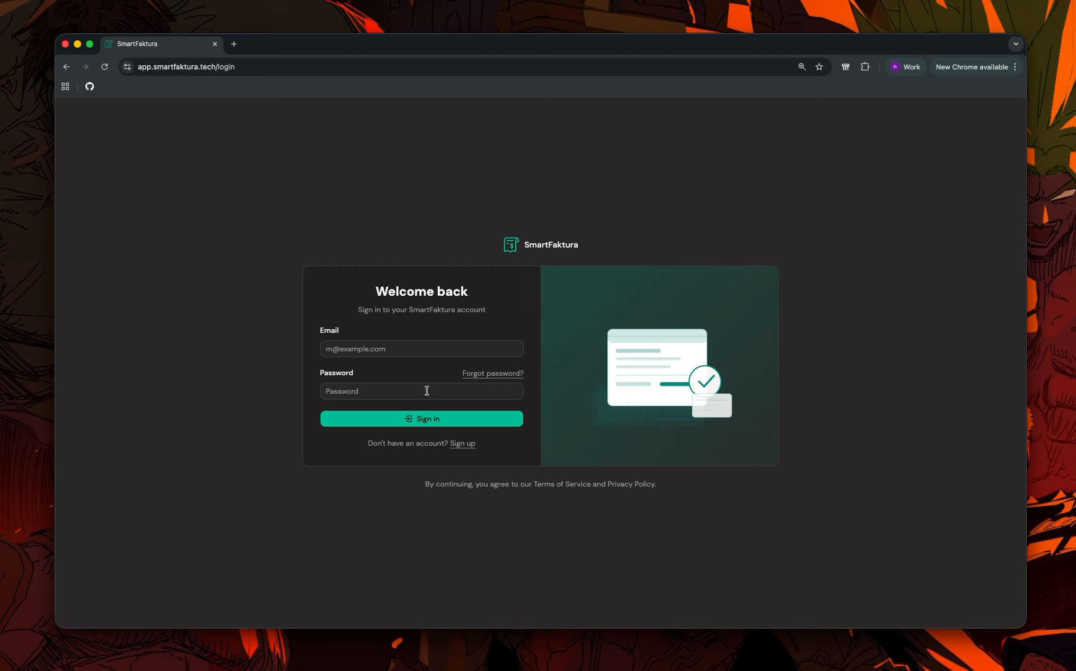
Sign in with the support account's e-mail address and password.
click(426, 350)
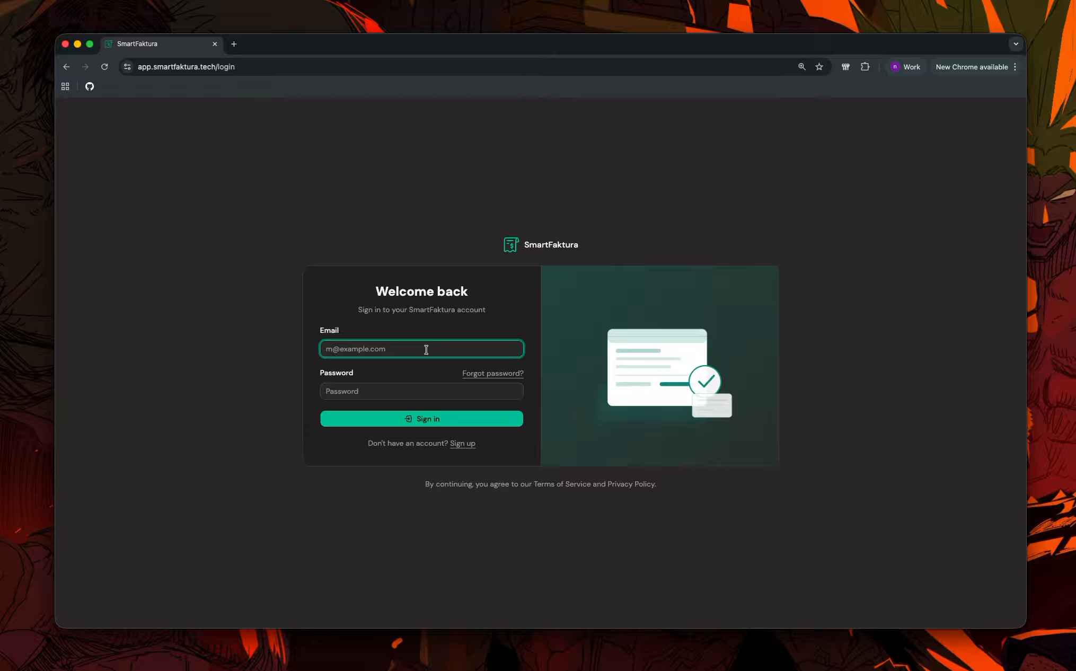
click(416, 391)
text(••••••••••••)
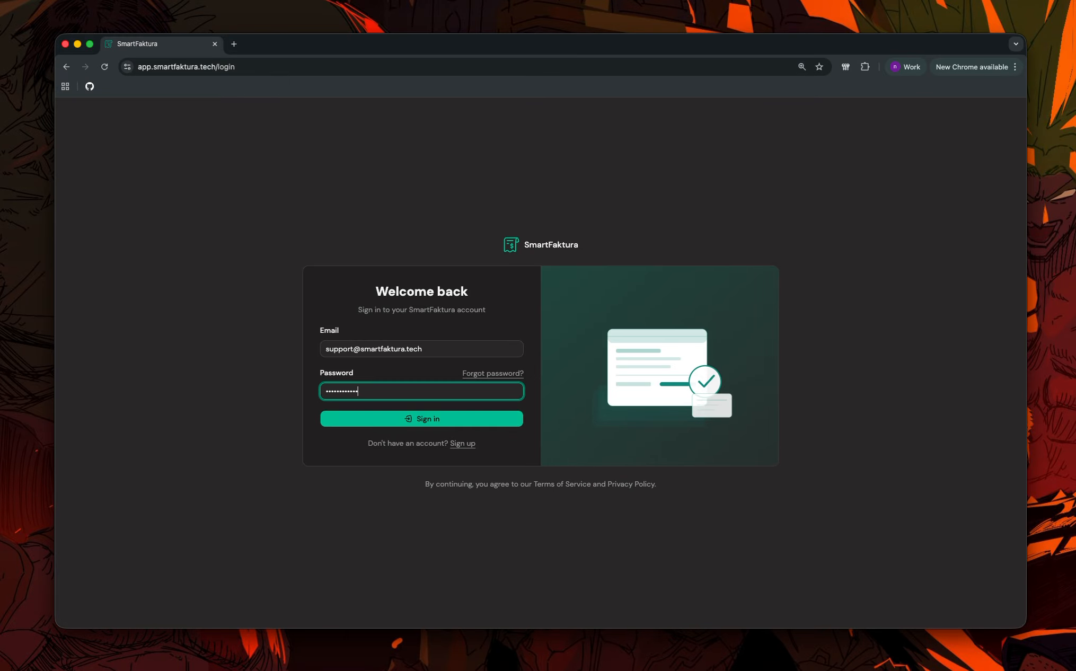
key(Return)
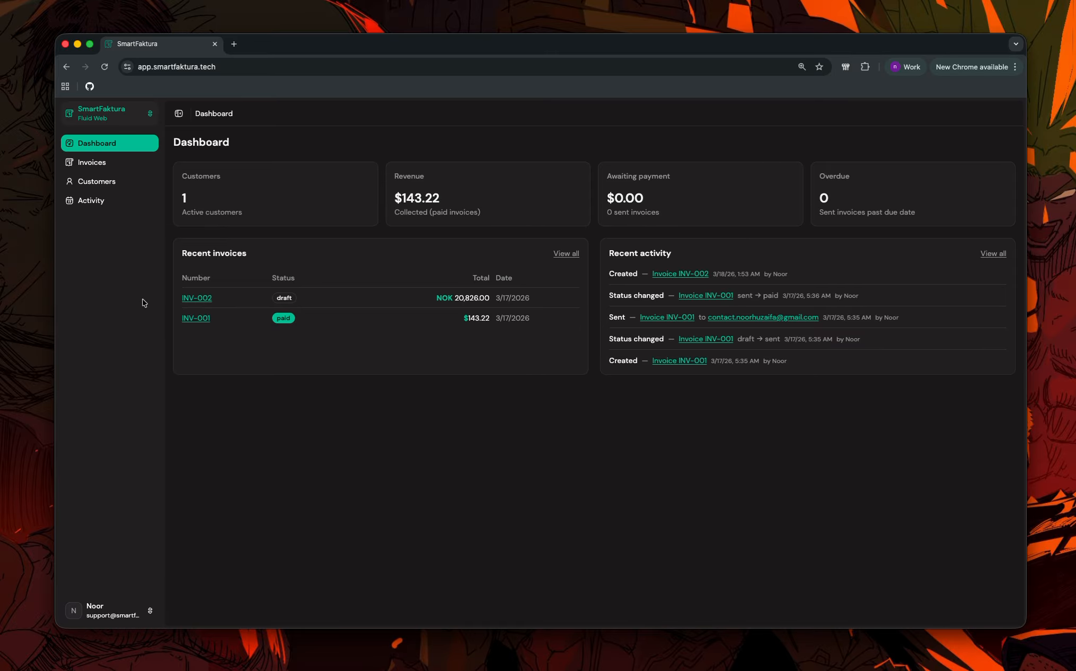
Start a new customer and enter the customer's name and e-mail address.
click(122, 185)
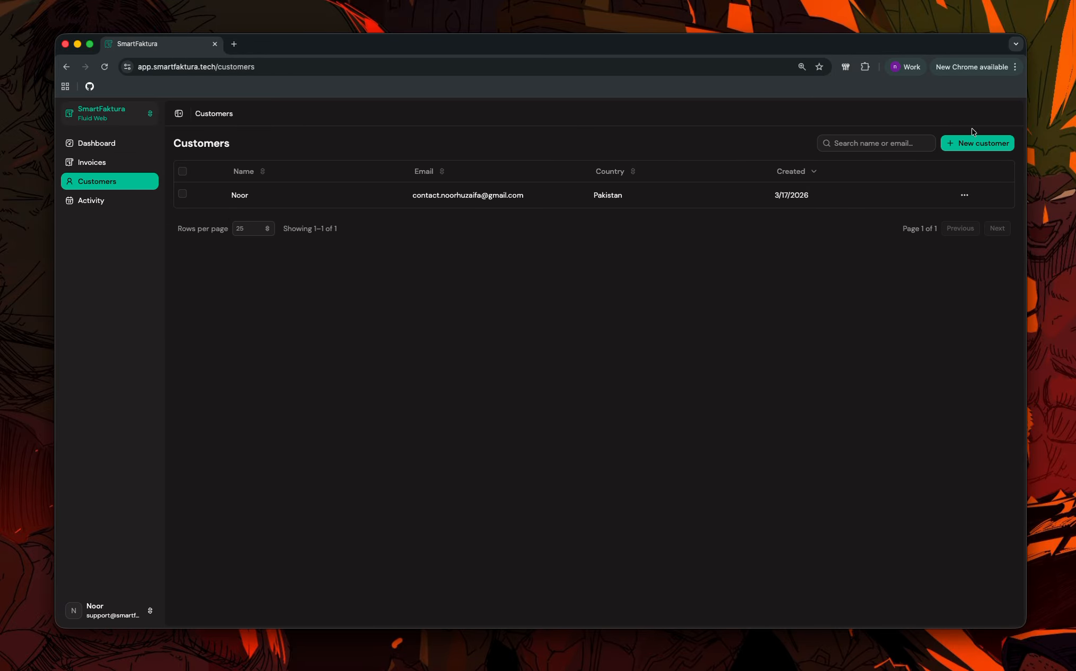
click(978, 152)
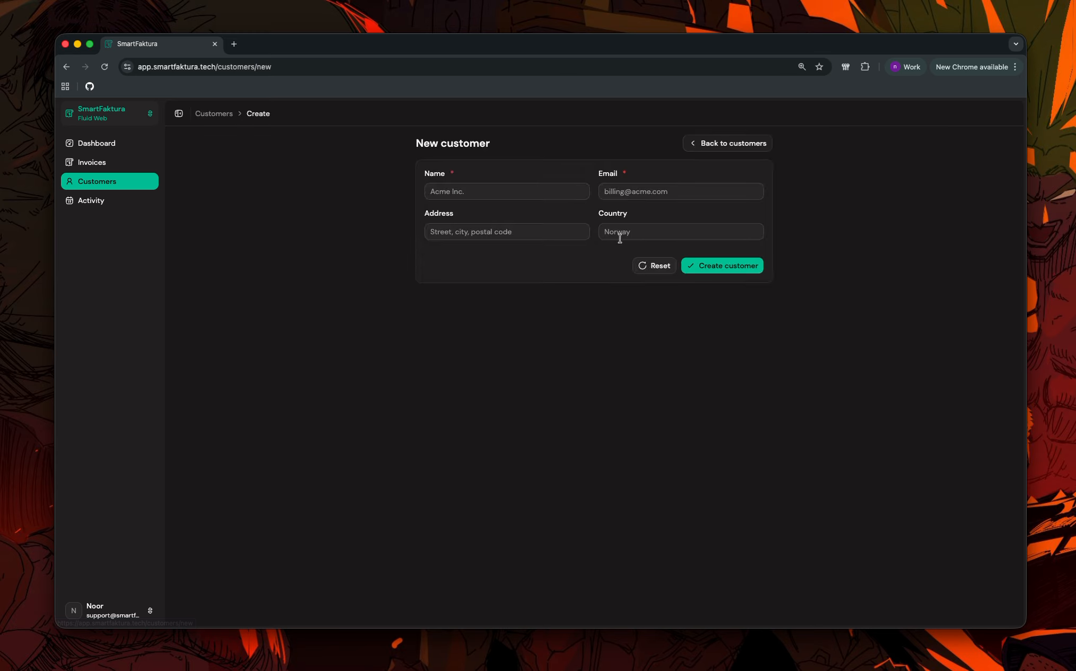
click(525, 193)
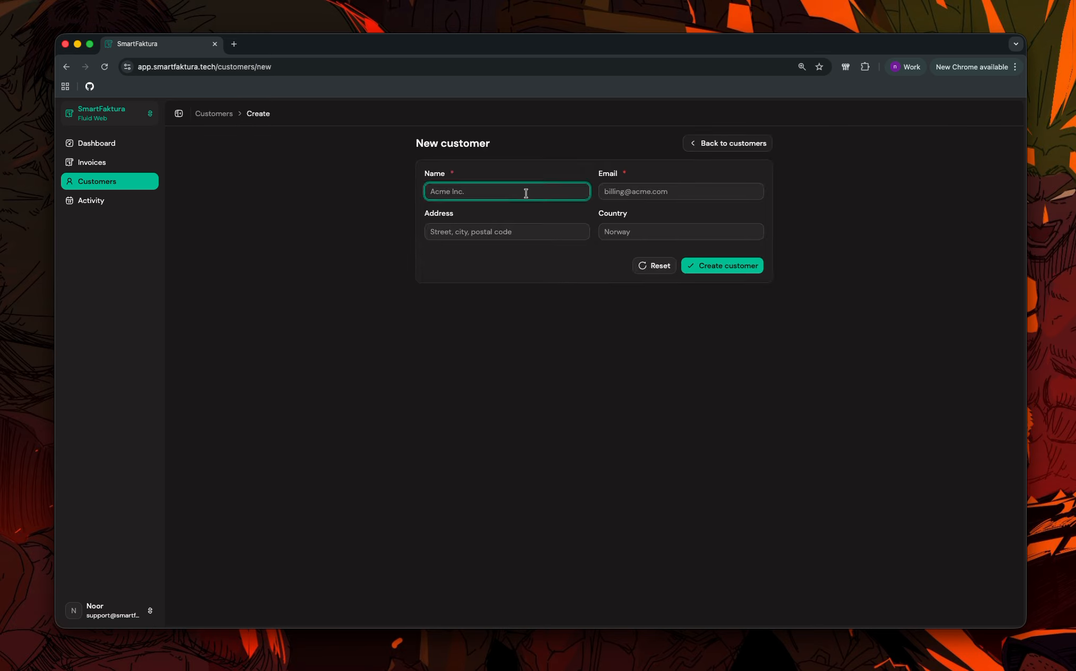
text(John)
click(643, 192)
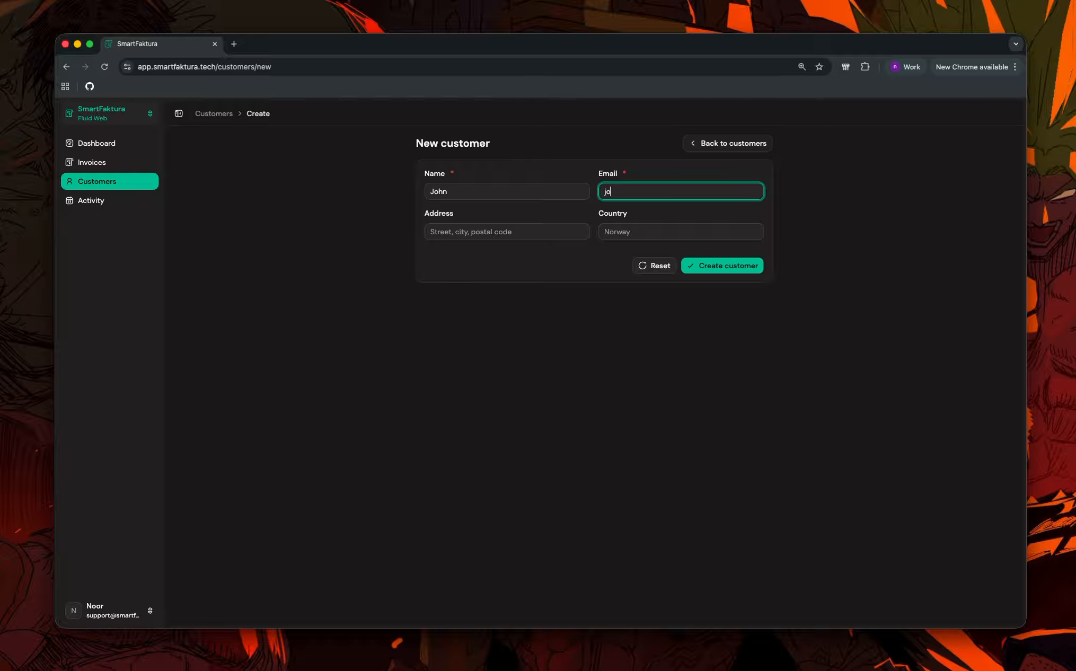
Set the customer's country to Norway and address to City, then save the customer.
click(636, 232)
text(Norway)
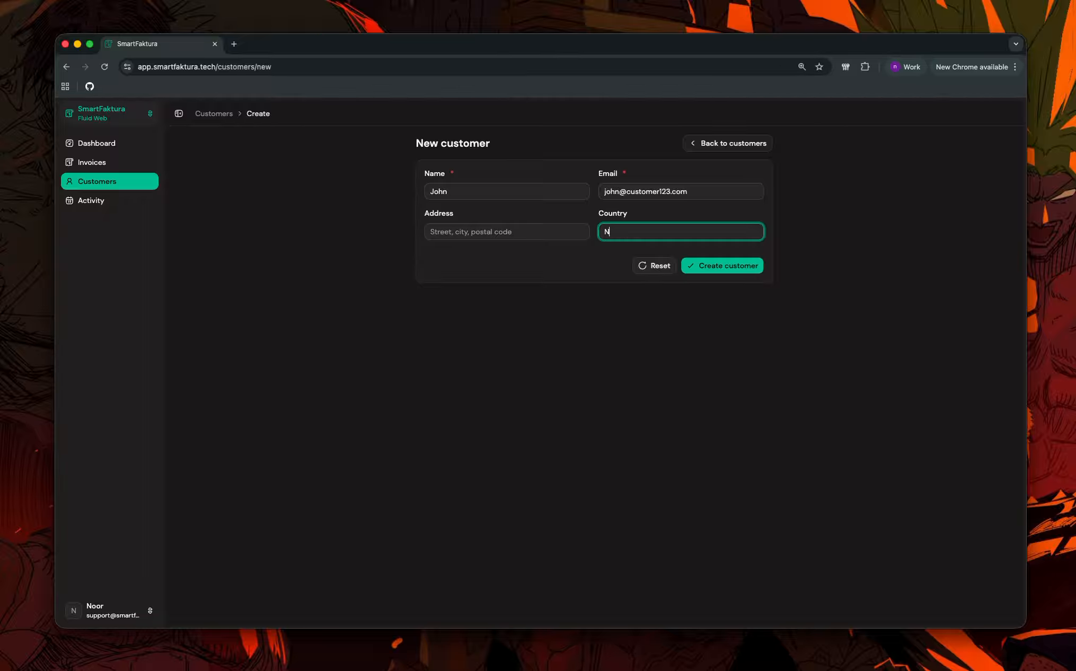
click(522, 233)
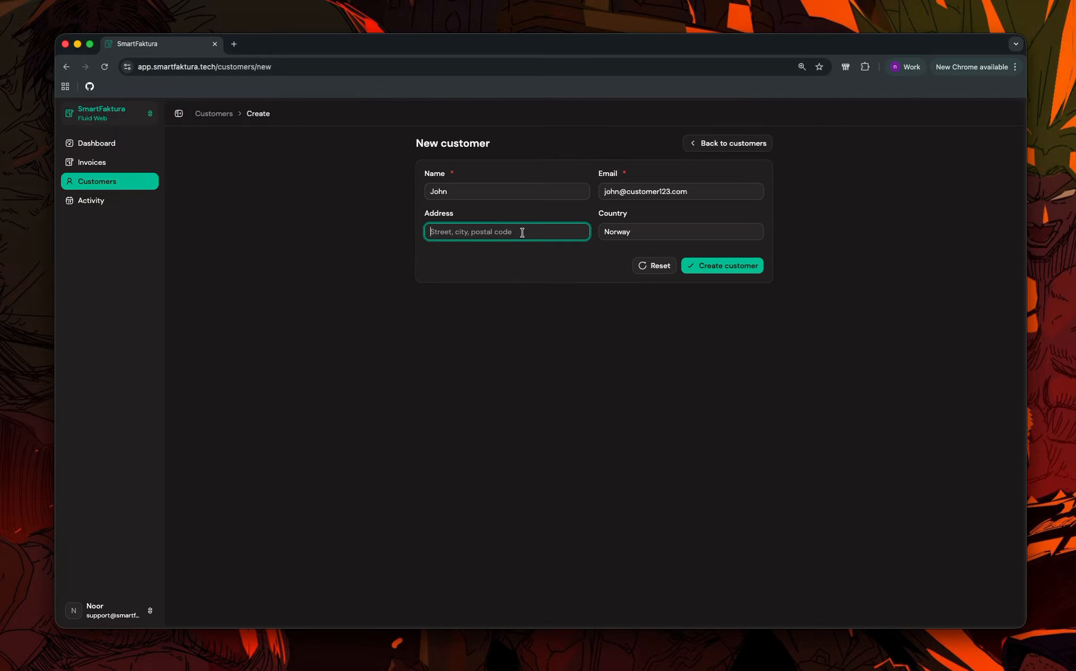
text(Norway)
double_click(504, 232)
text(City)
click(737, 267)
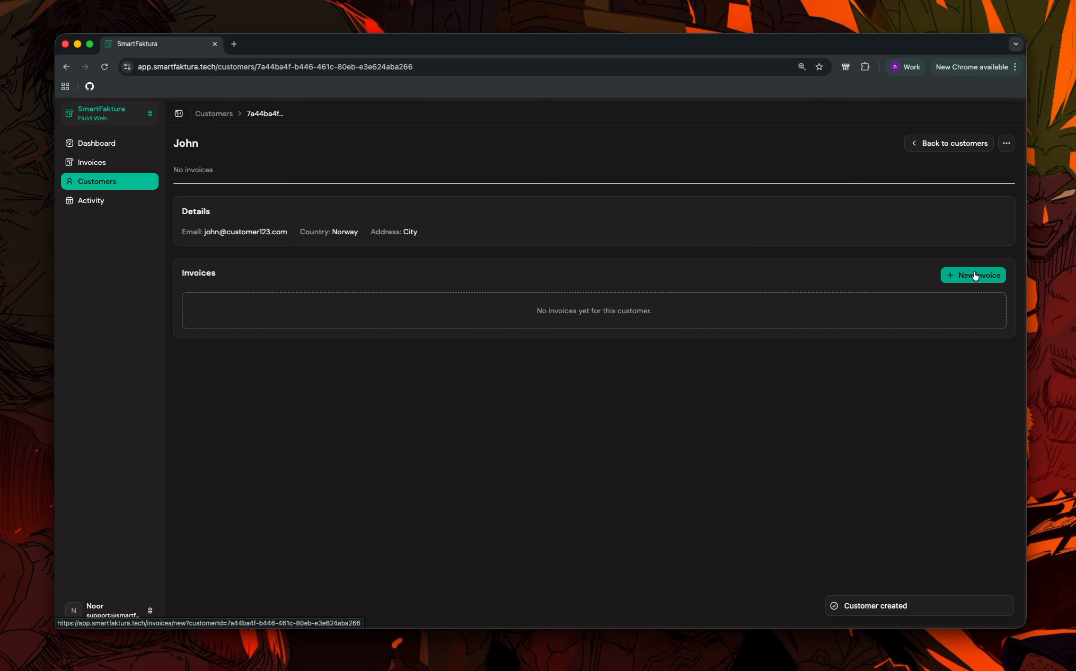
Start a new invoice for this customer, keeping the March 17 date and NOK currency.
click(975, 275)
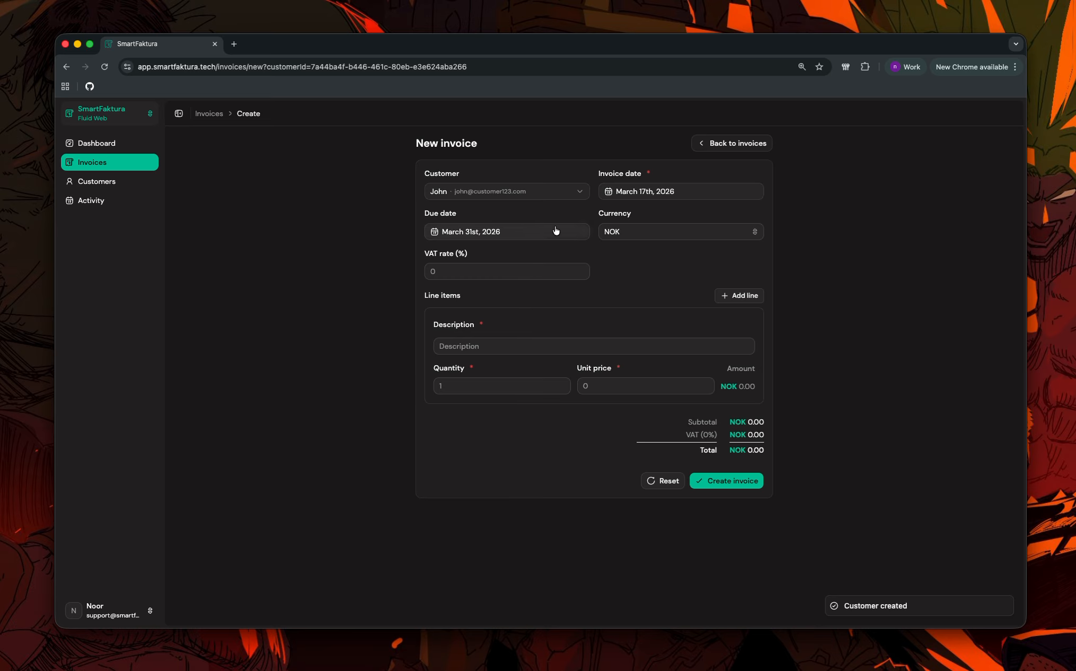
click(516, 232)
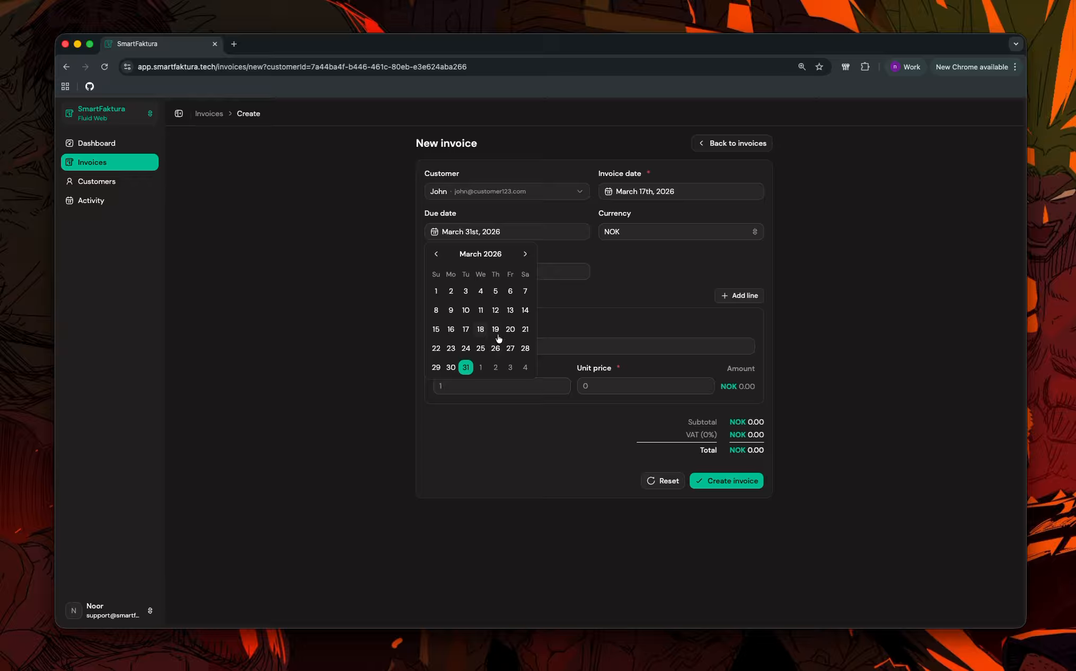
click(622, 267)
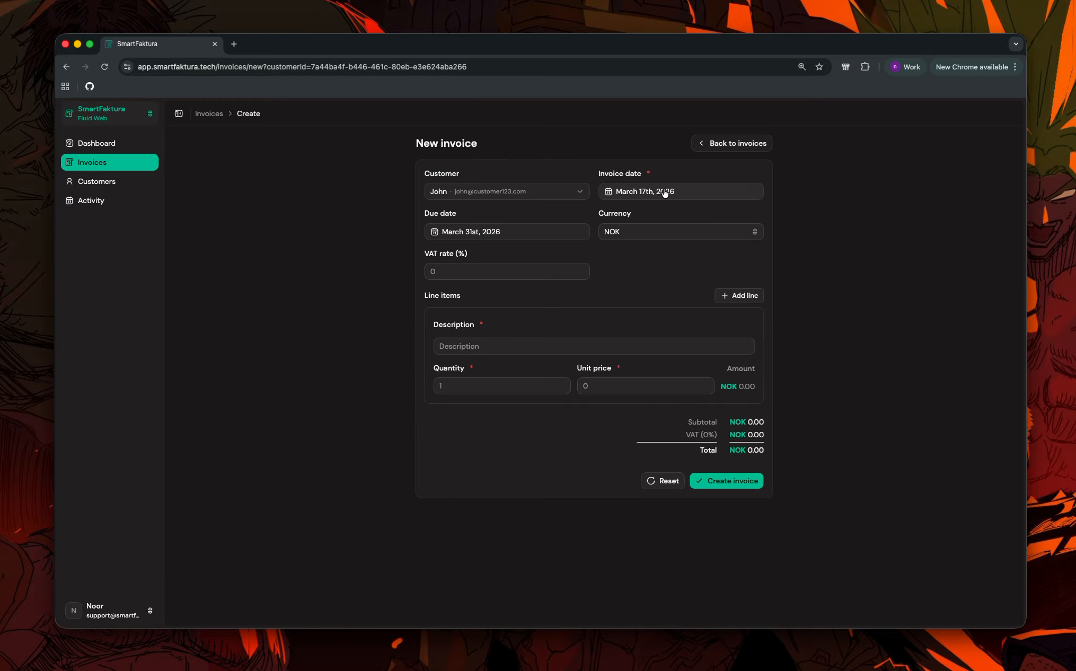
click(664, 192)
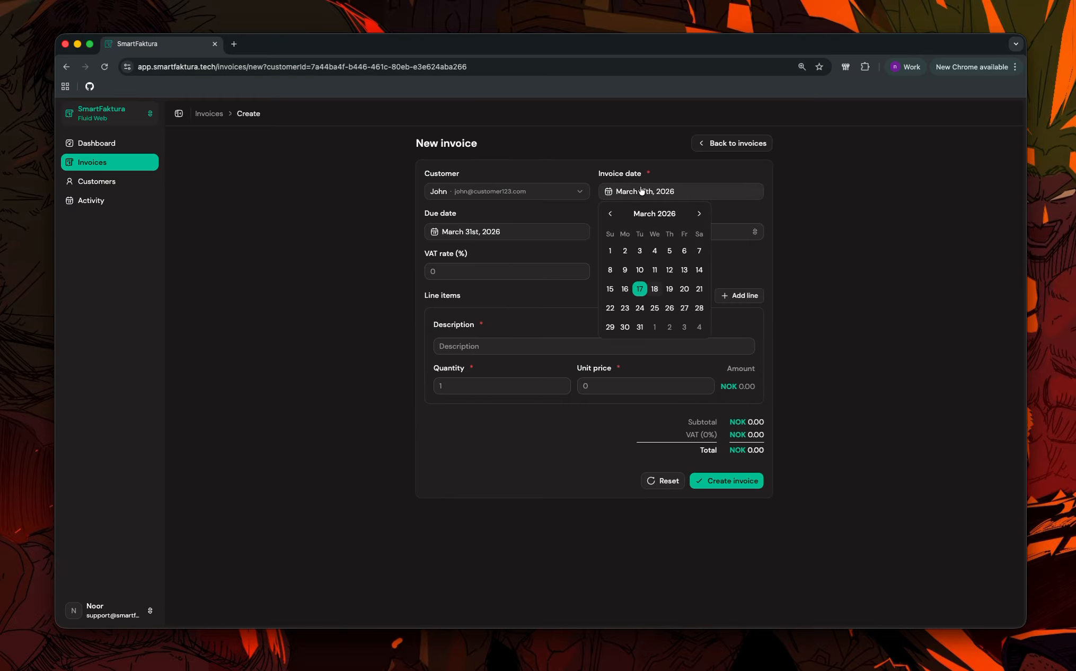
click(642, 290)
click(731, 264)
click(657, 232)
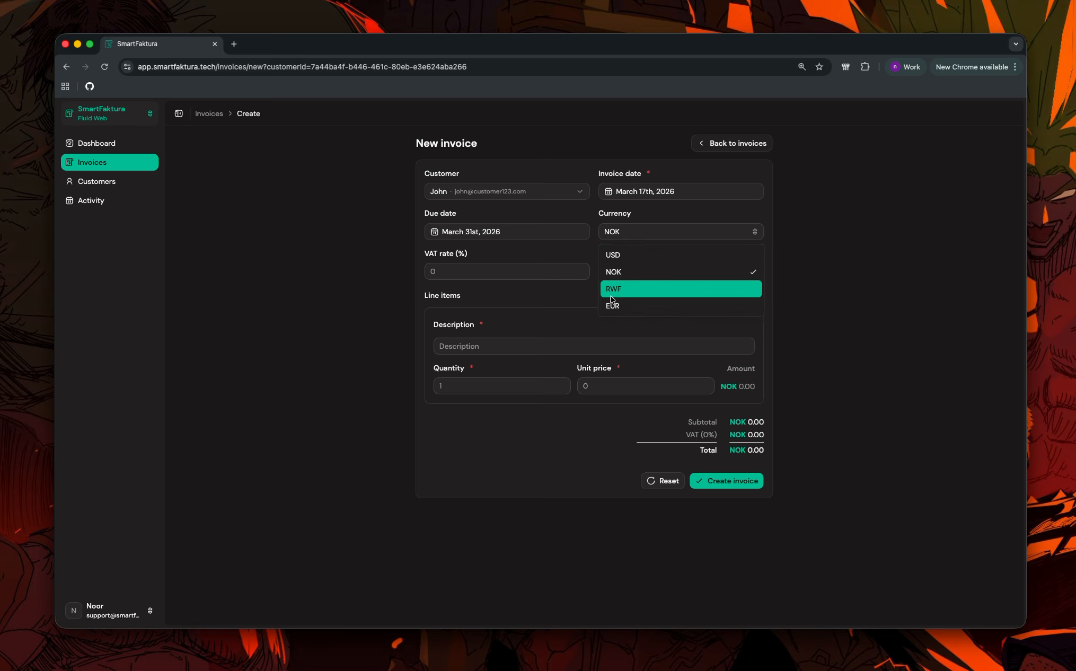
click(579, 289)
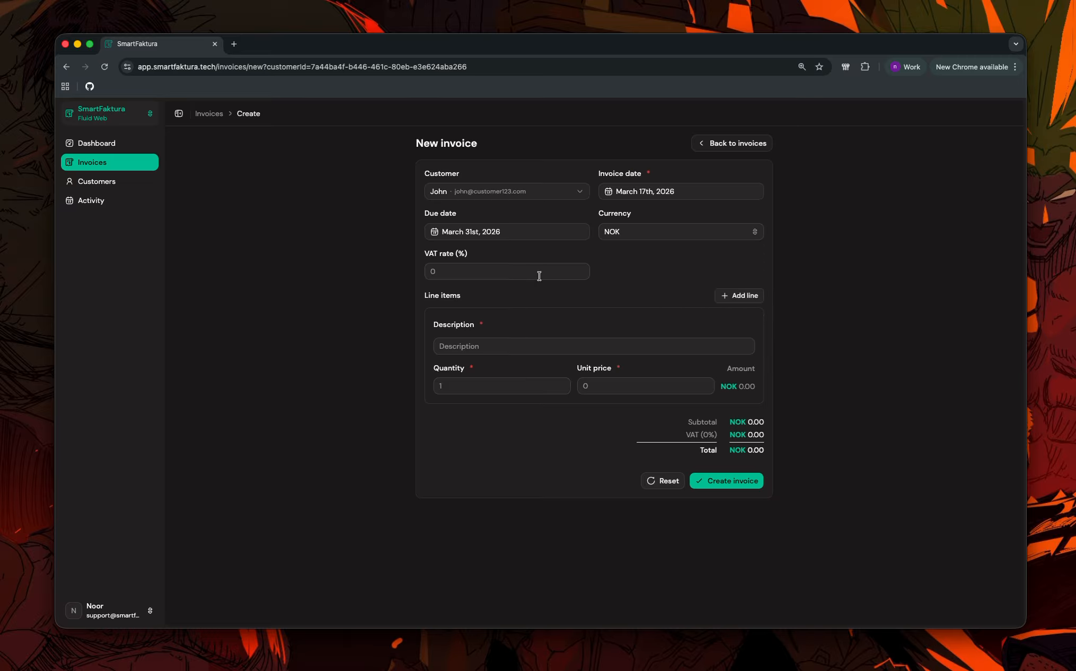
Set 10% VAT, add a 'software' line of 100 at 10, and create the invoice.
click(537, 275)
text(10)
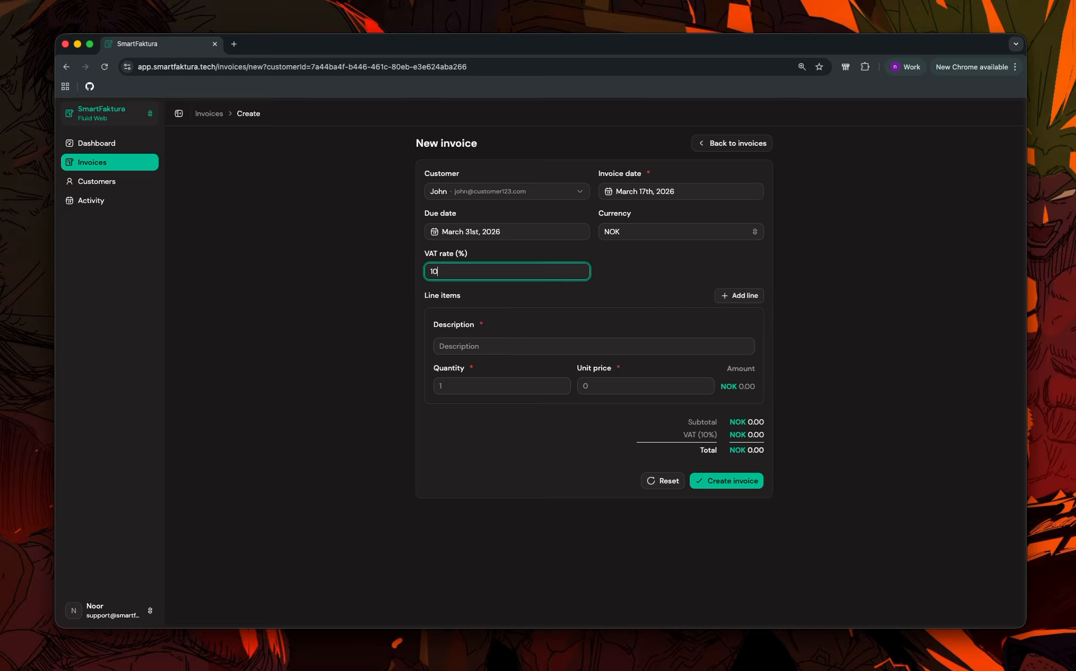
click(547, 348)
text(softwatre)
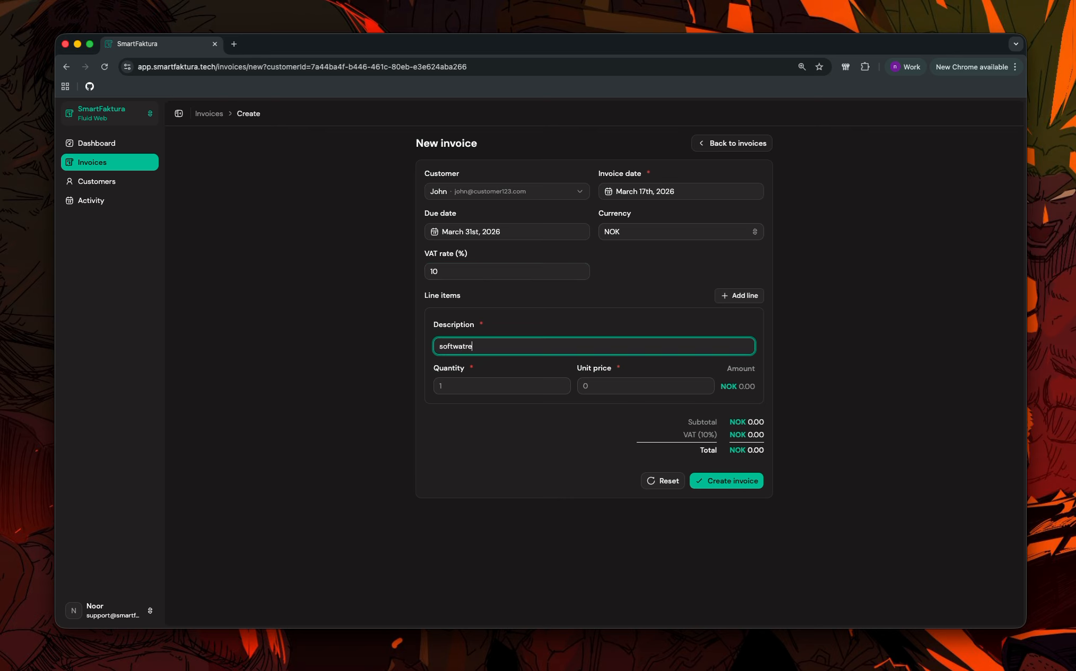
key(BackSpace)
key(BackSpace)
key(BackSpace)
text(re)
click(522, 386)
text(100)
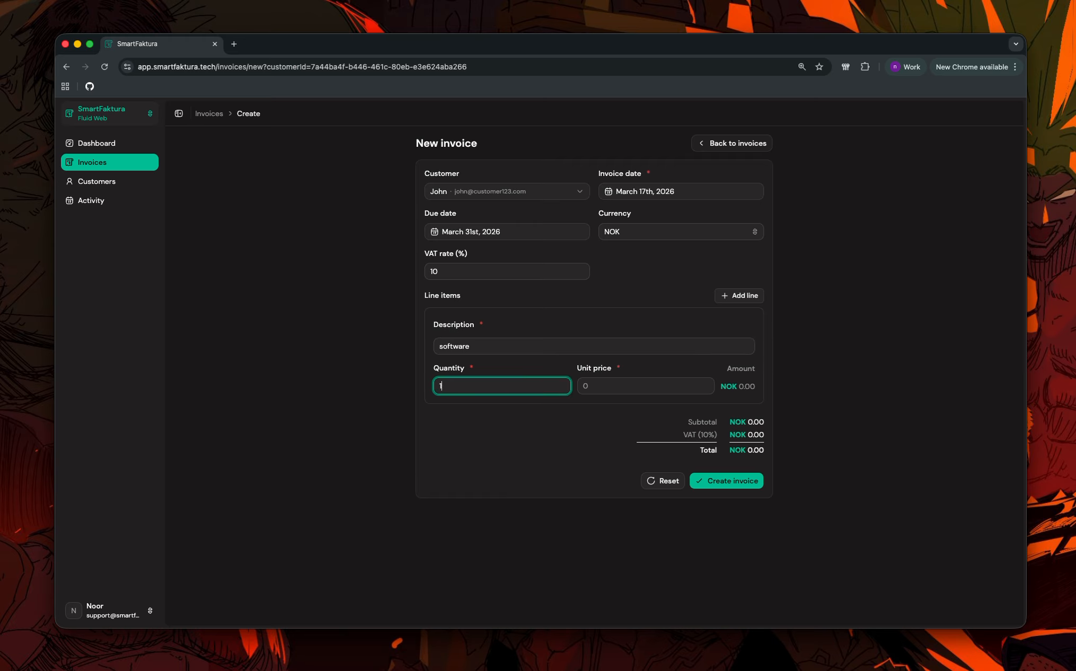
click(620, 390)
text(10)
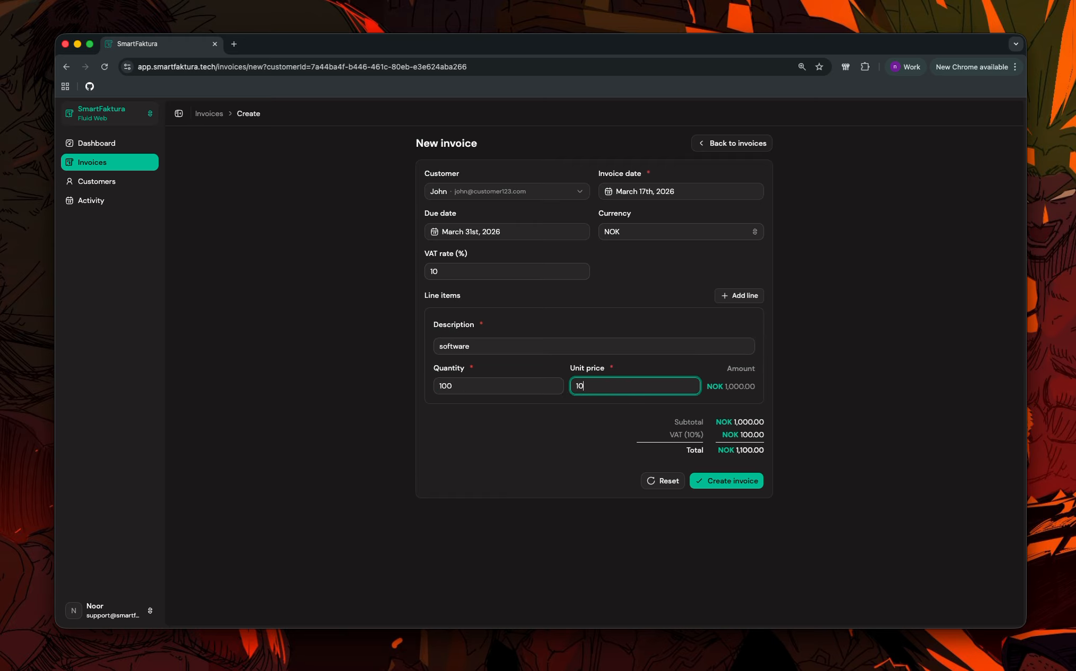
click(710, 482)
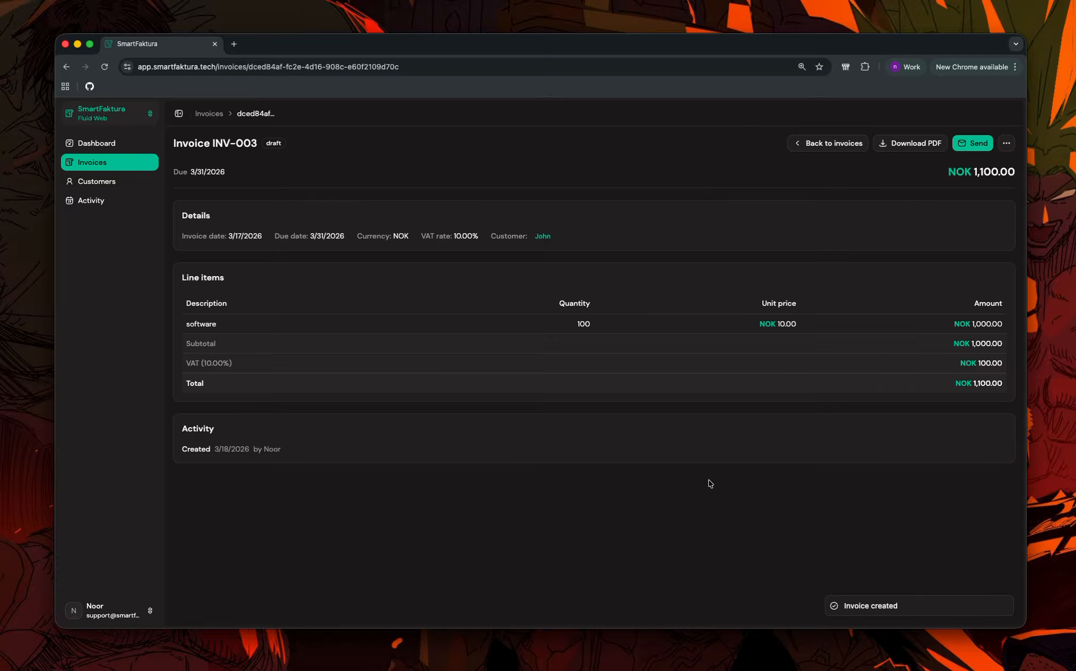
Download invoice-INV-003.pdf, review it in the PDF viewer, and close it.
click(900, 146)
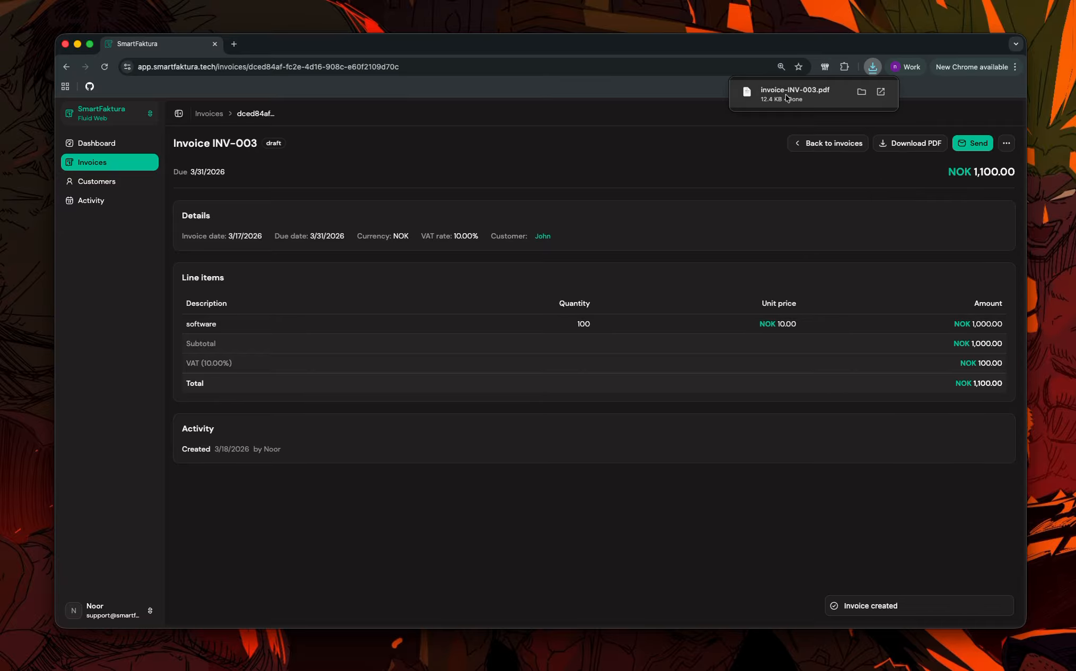
click(786, 98)
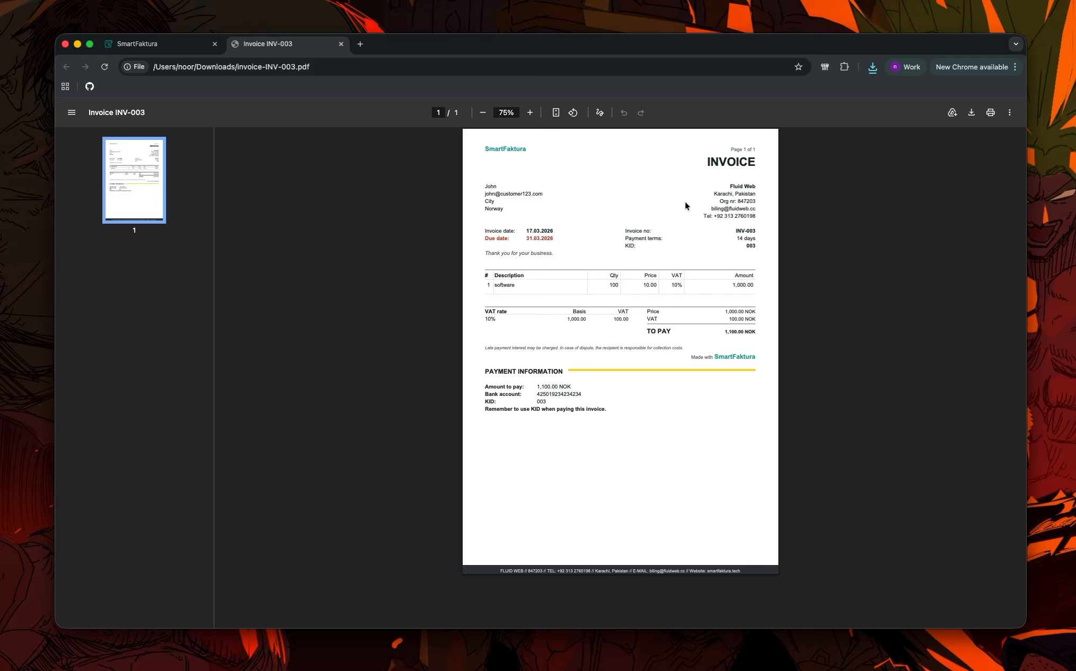
click(340, 44)
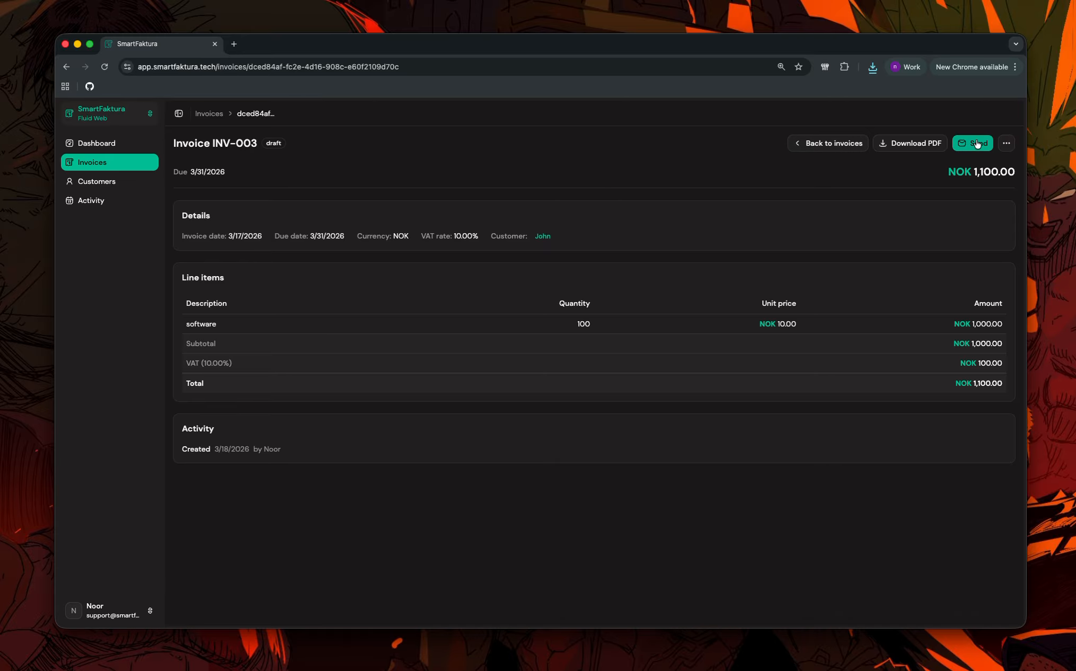
Edit INV-003, add a second line and delete it, then return to the invoice unchanged.
click(1011, 149)
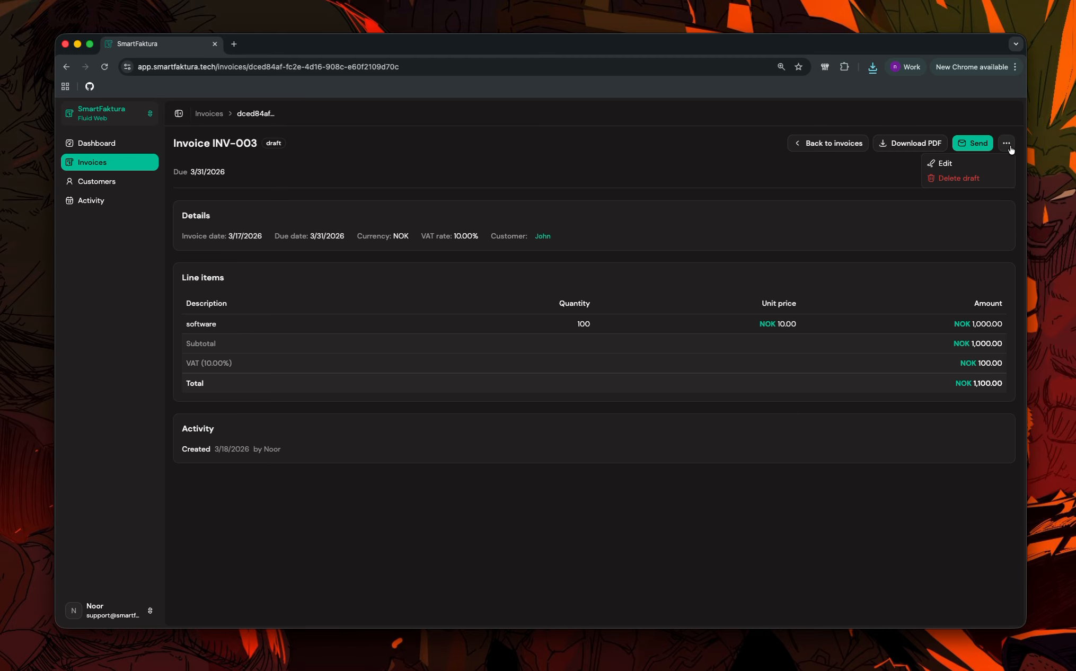
click(960, 166)
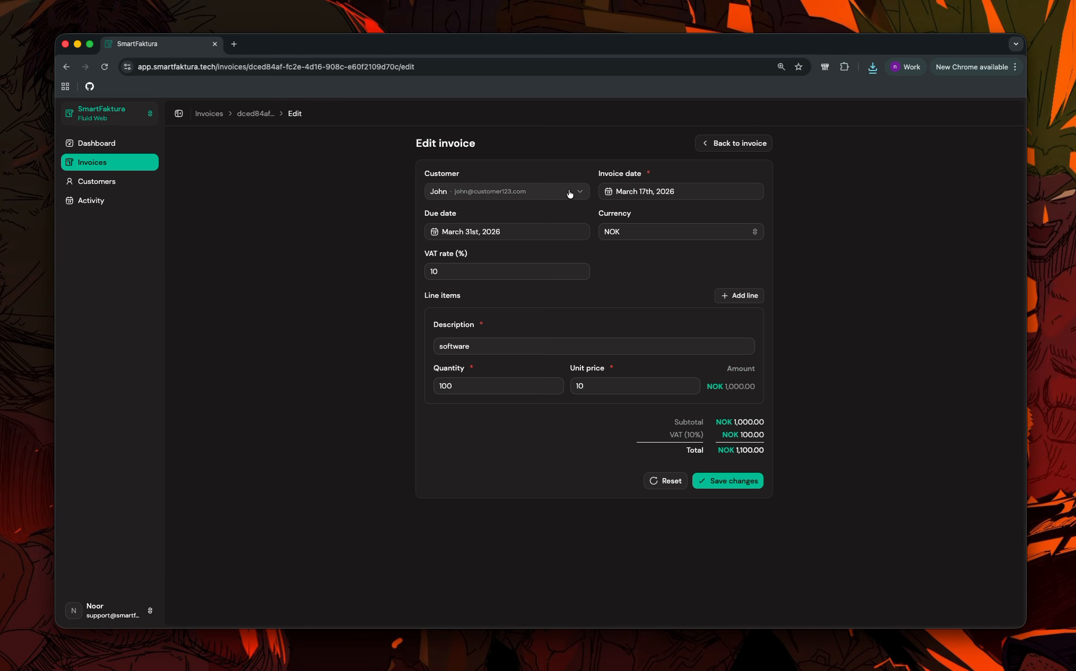
click(734, 296)
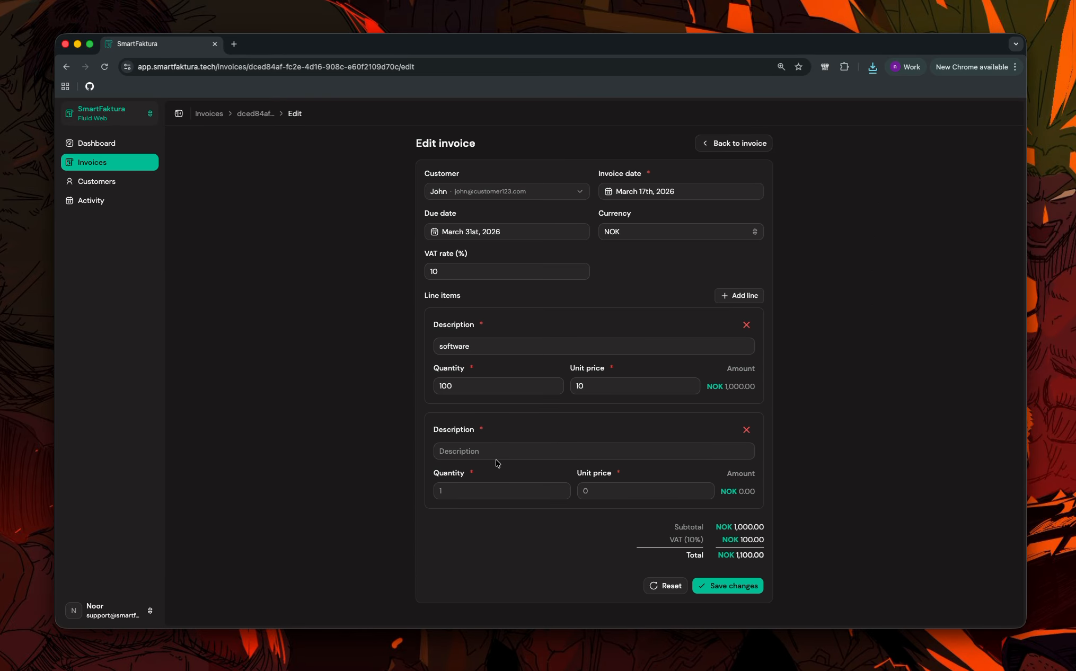
click(746, 430)
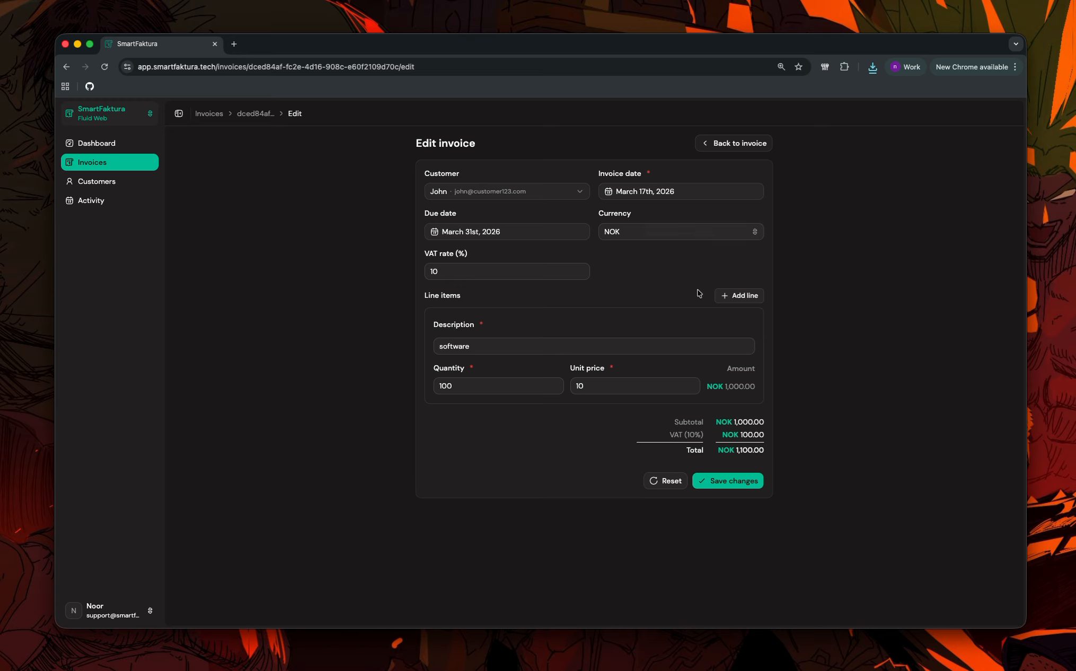
click(760, 145)
Send invoice INV-003 to the customer and mark it as paid.
click(964, 144)
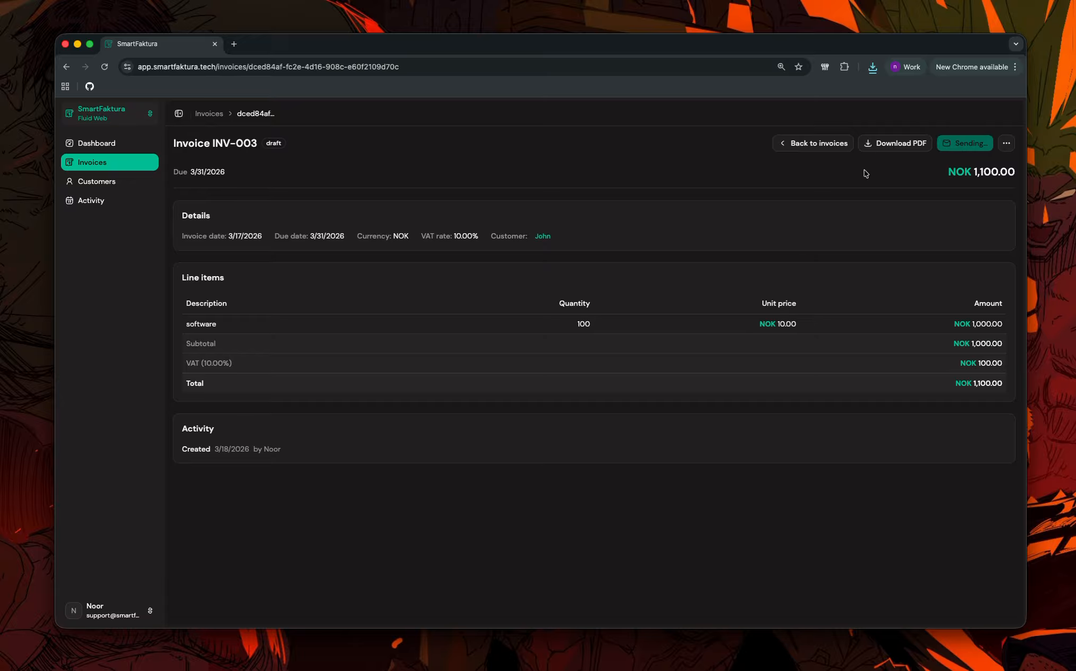
click(1007, 144)
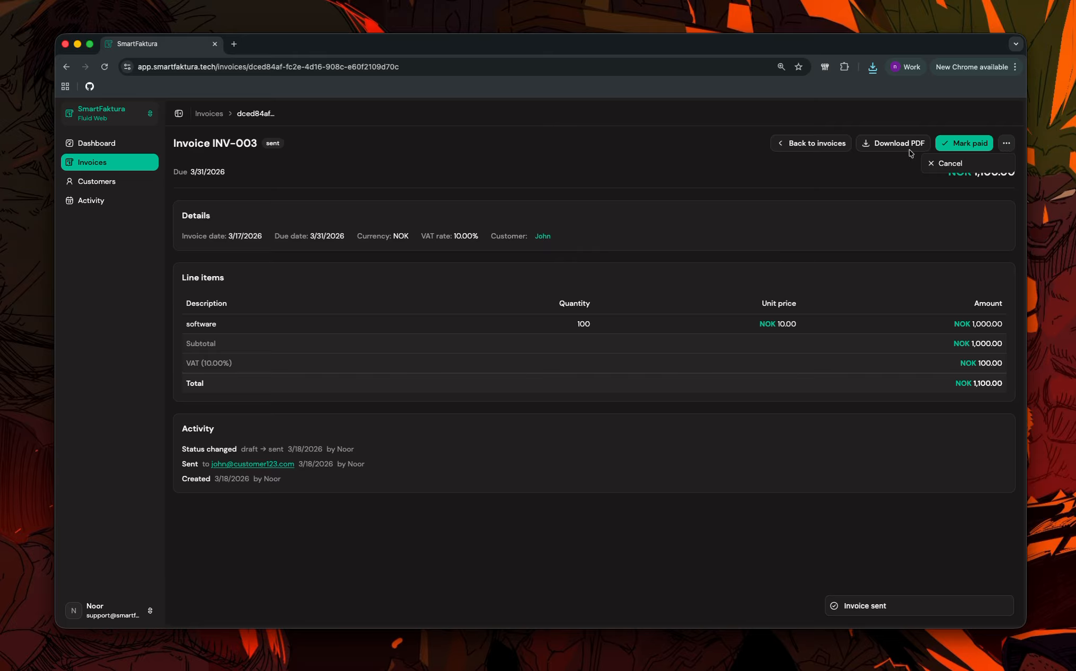
click(900, 165)
click(963, 151)
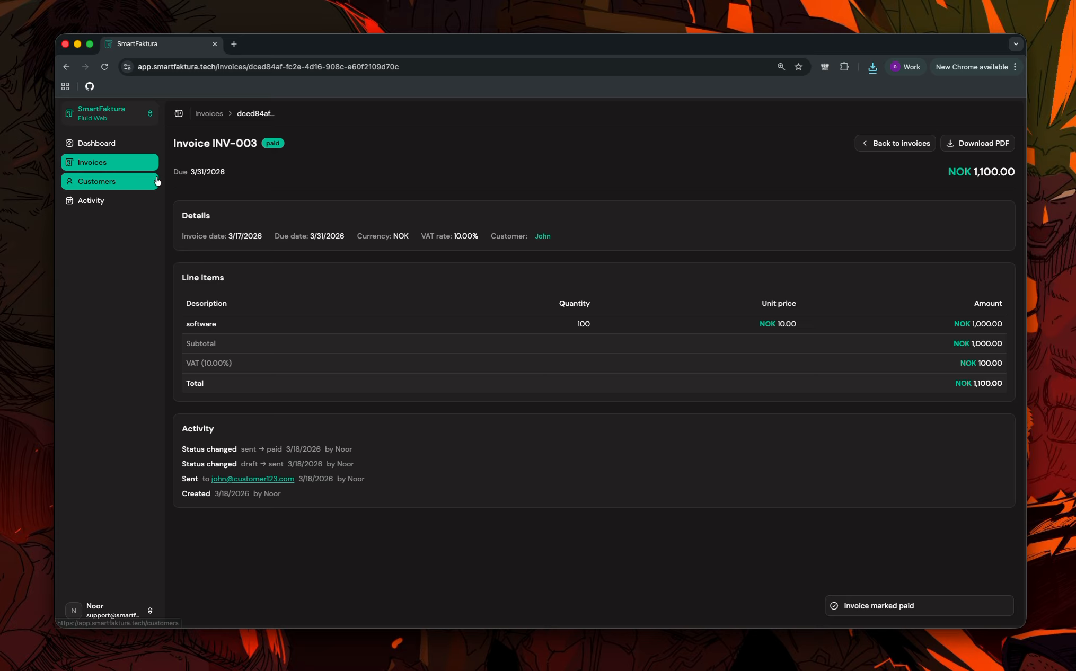
View the invoice customer's details panel, close it, and go to the customers list.
click(541, 241)
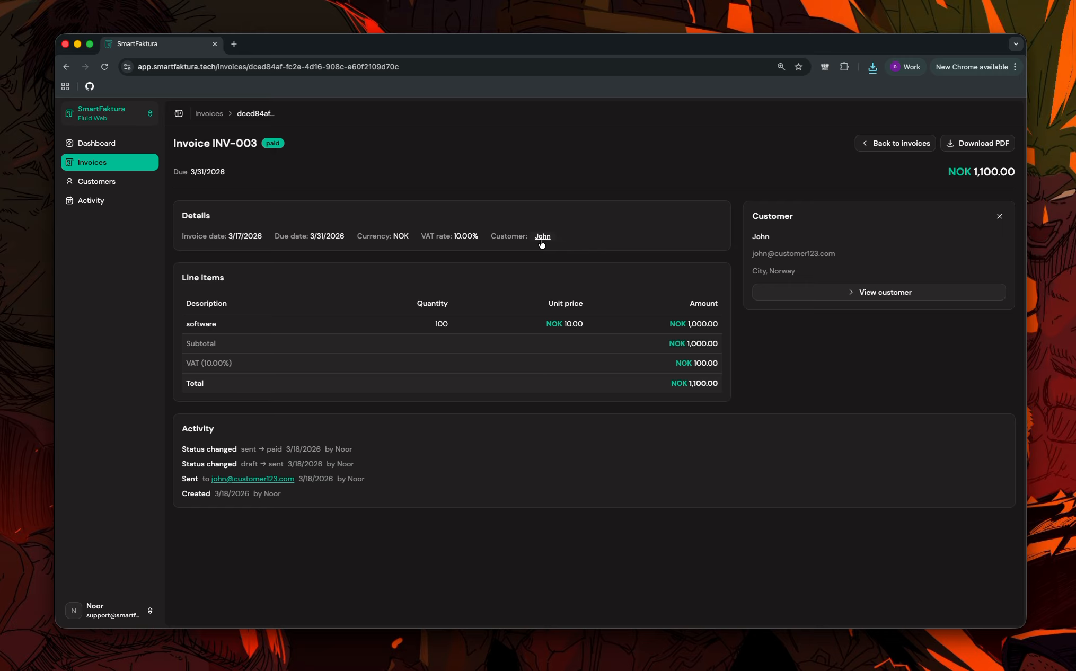
click(541, 244)
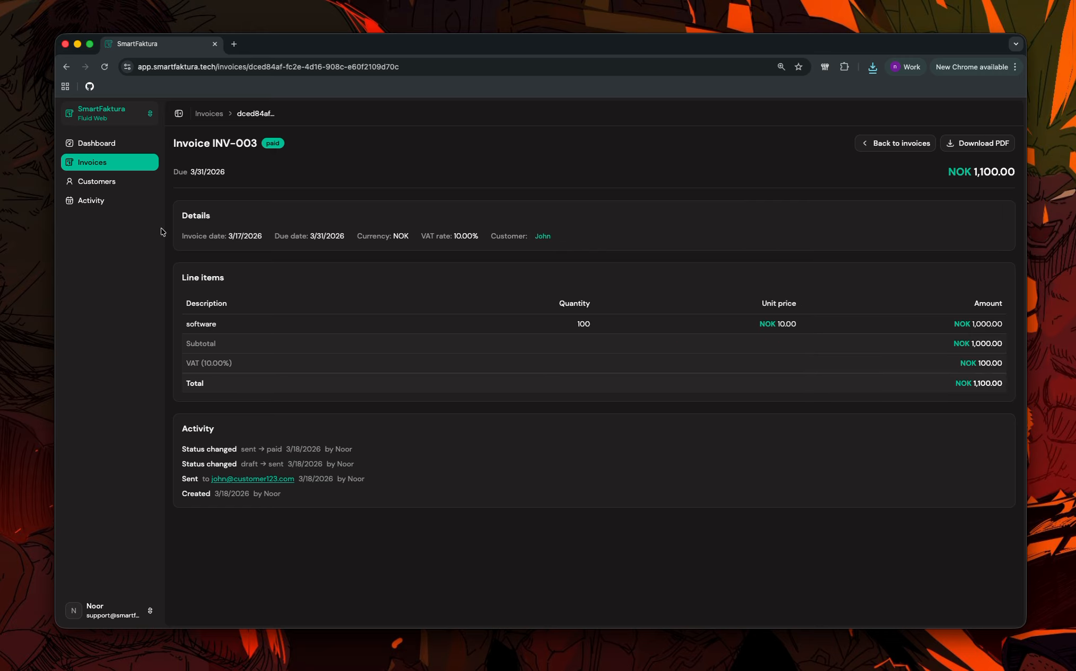
click(98, 181)
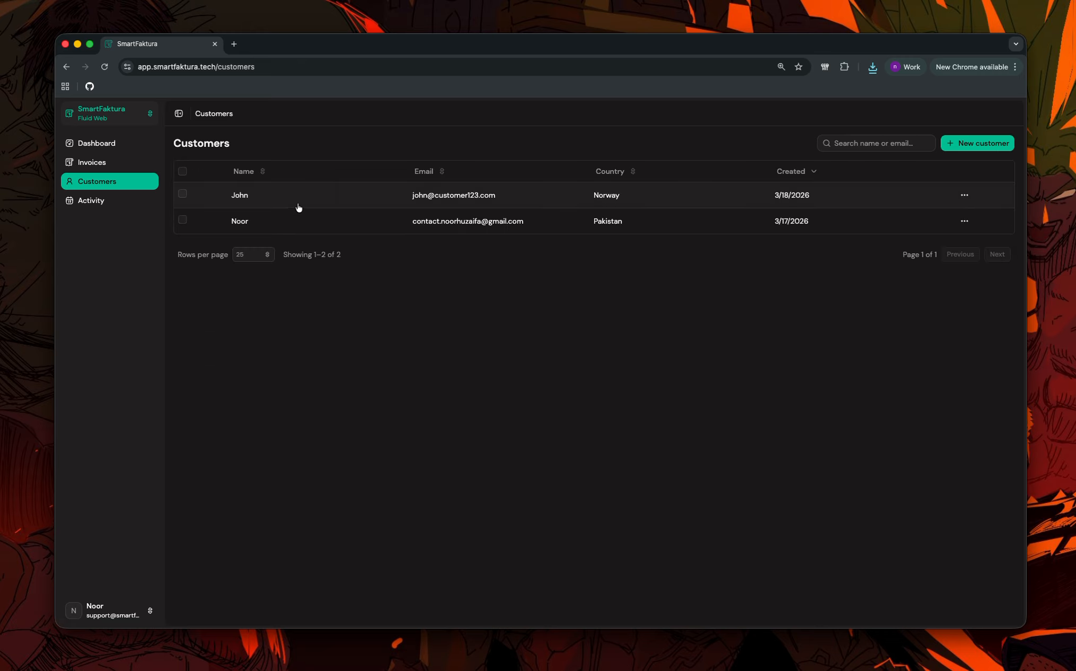
Check the first customer's page and the activity log, then return to the dashboard and list organizations.
click(313, 198)
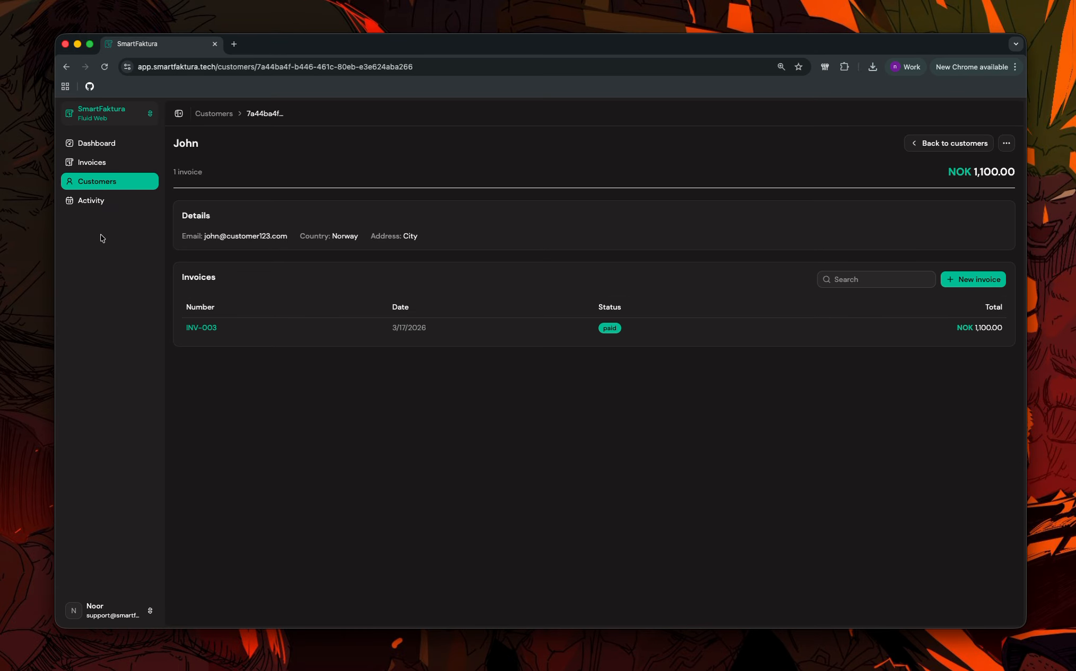
click(88, 201)
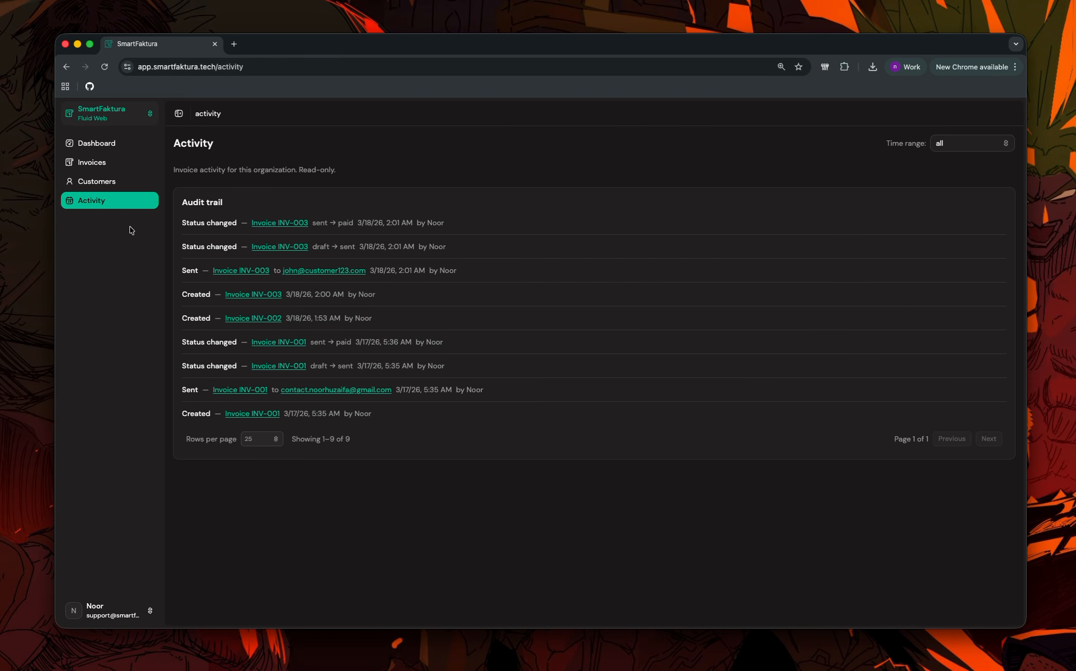
click(99, 143)
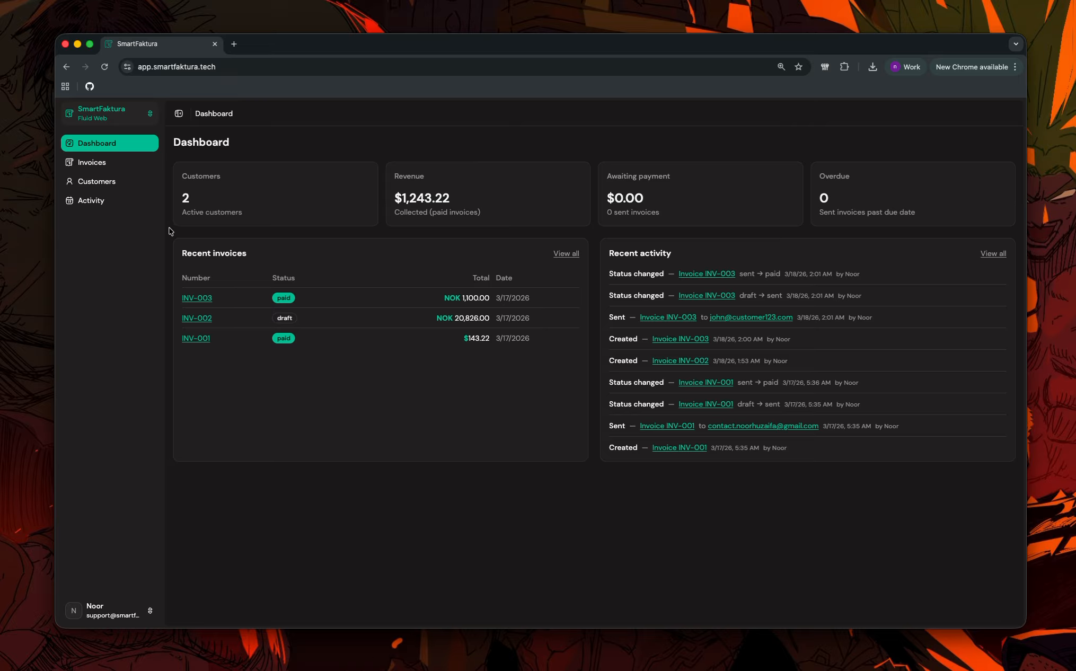
click(138, 118)
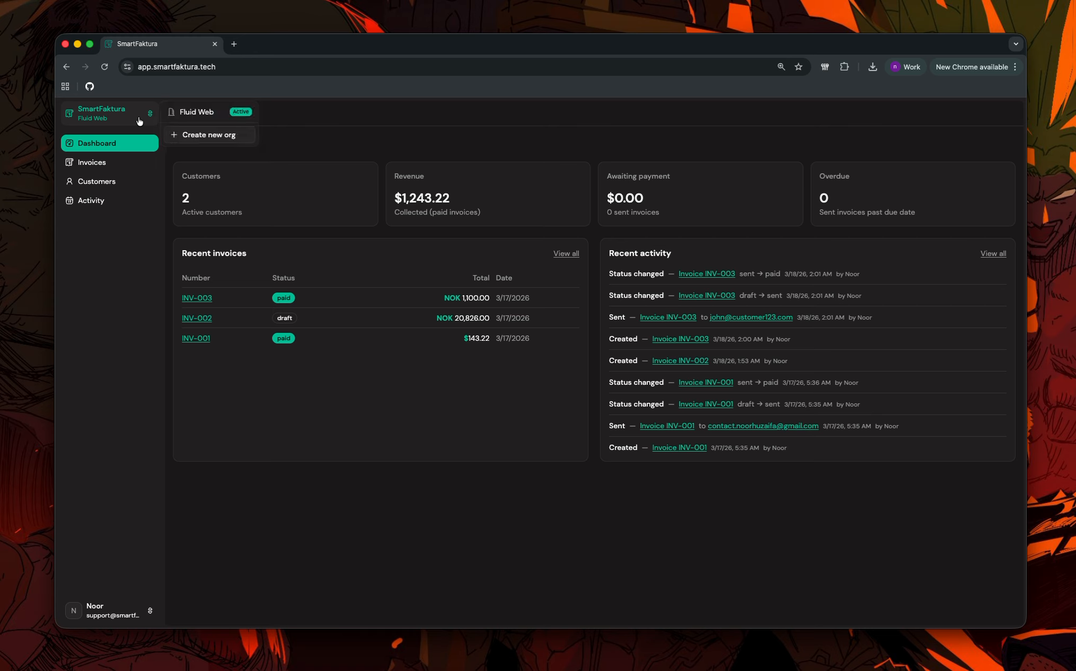
Start a new organization named Strawberry.co and enter its company e-mail address.
click(204, 136)
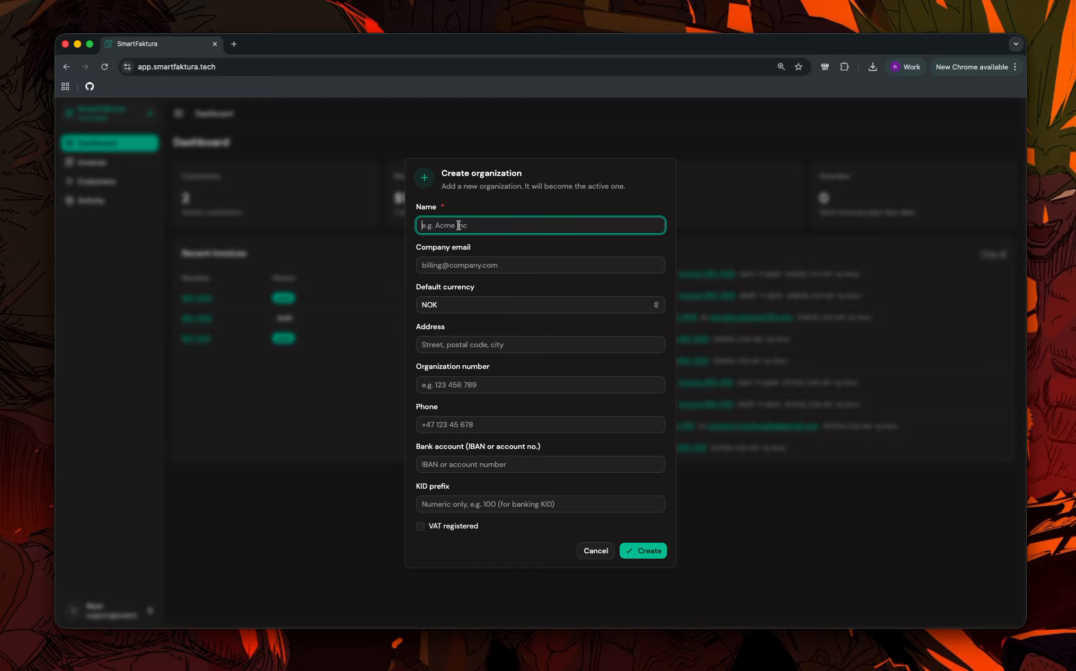
text(Strawberry.co)
click(524, 265)
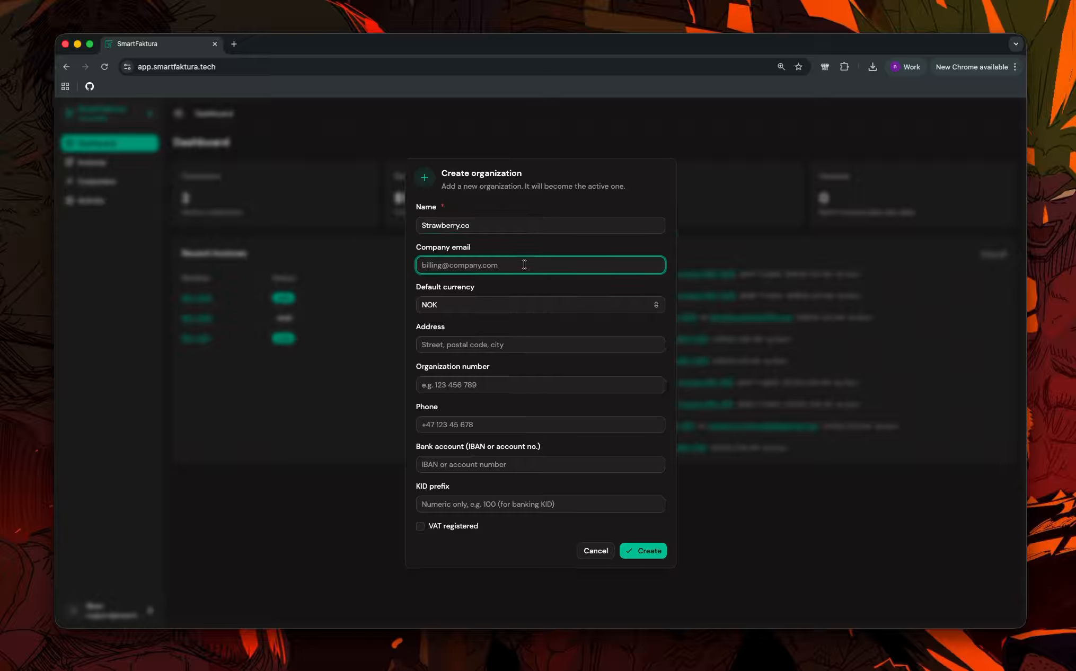
Set default currency USD, address Chicago, and organization number 100.
click(563, 308)
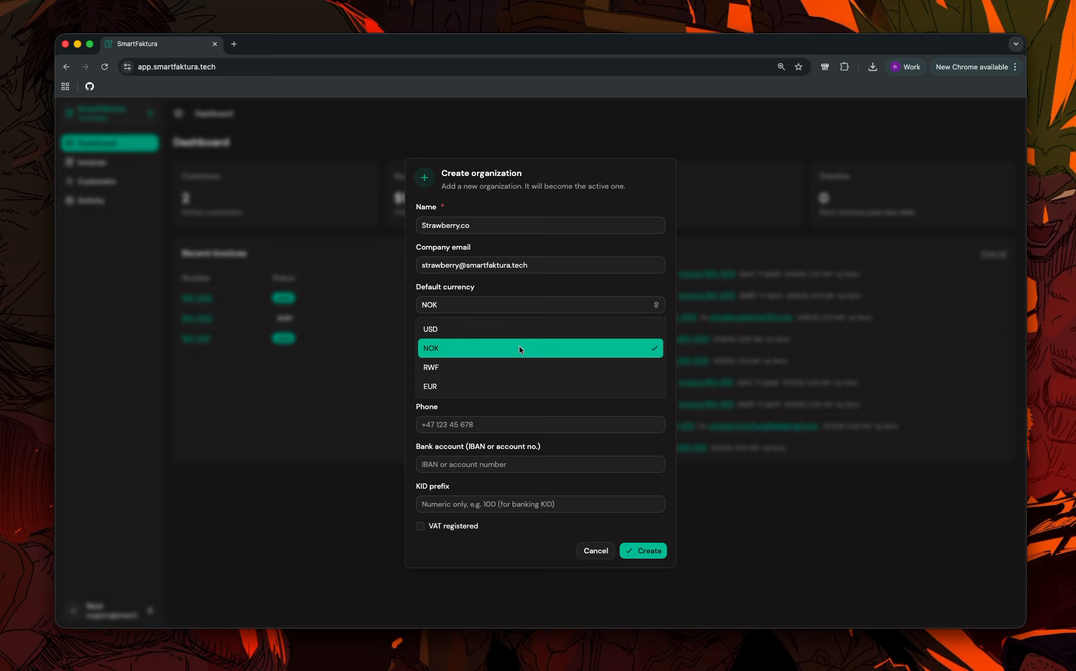
click(531, 330)
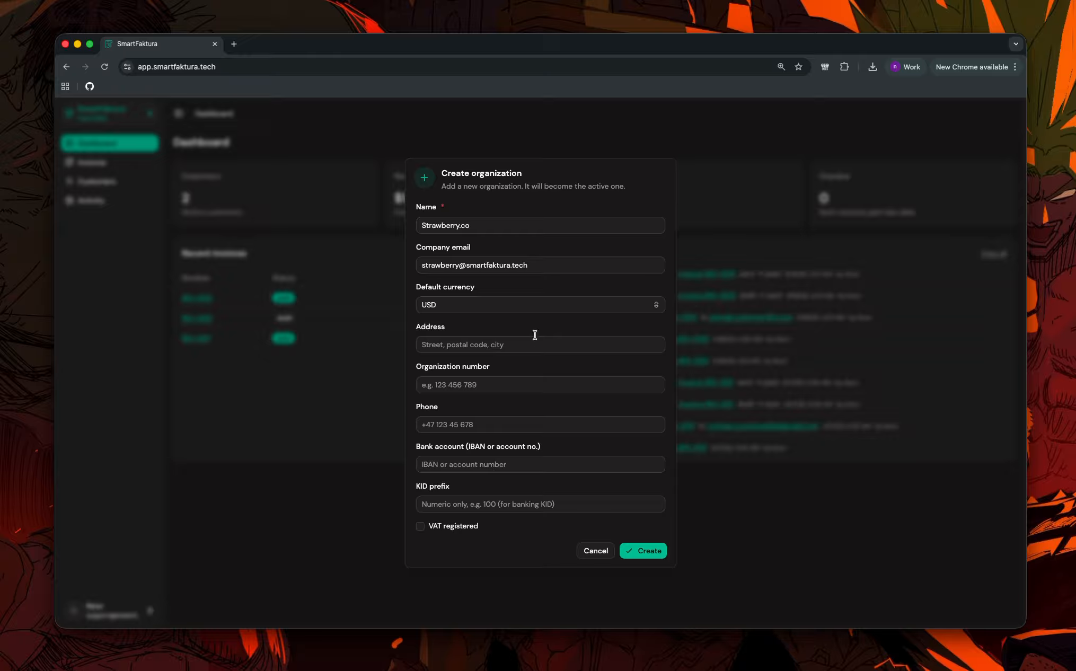
click(538, 348)
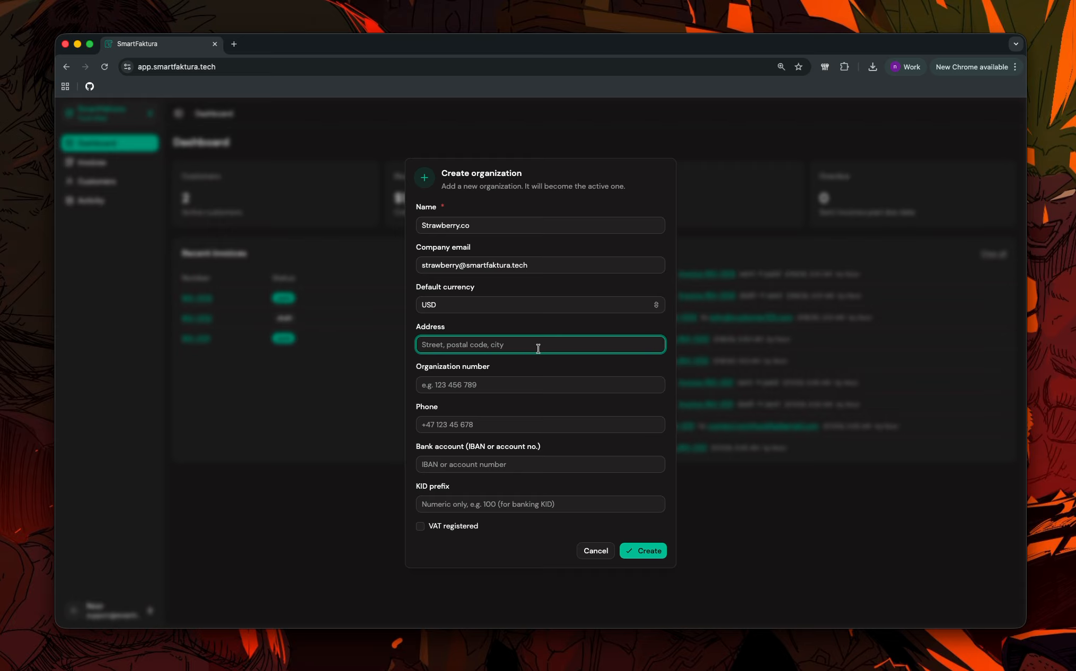
text(st)
key(BackSpace)
key(BackSpace)
text(Chicago)
click(520, 385)
text(100)
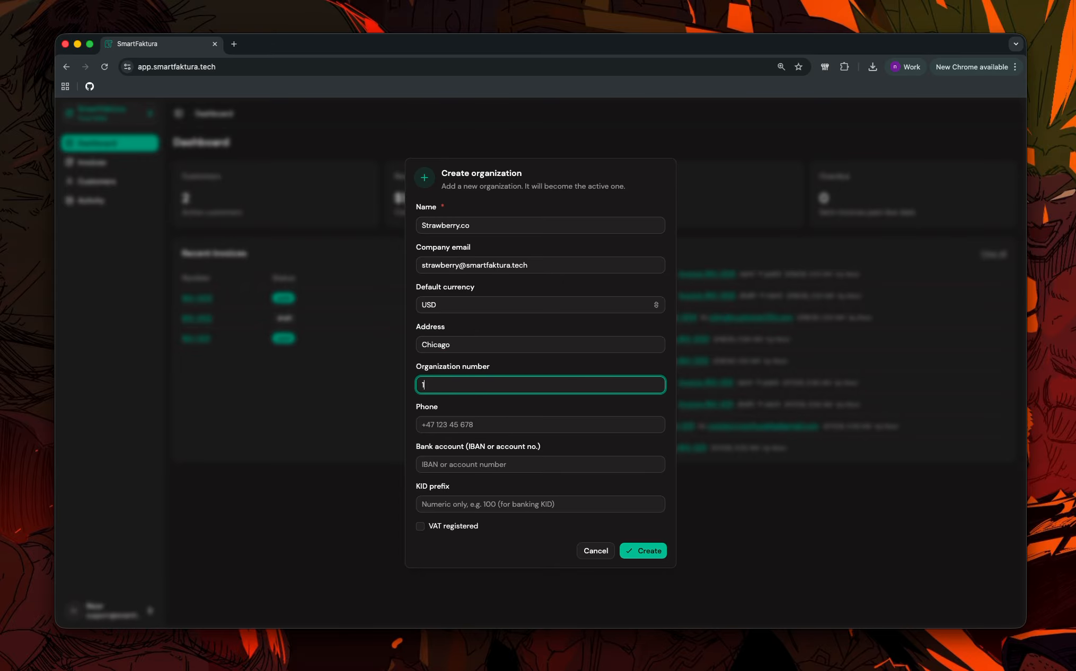
Enter the organization's phone number and bank account, leave VAT unregistered, and create it.
click(511, 424)
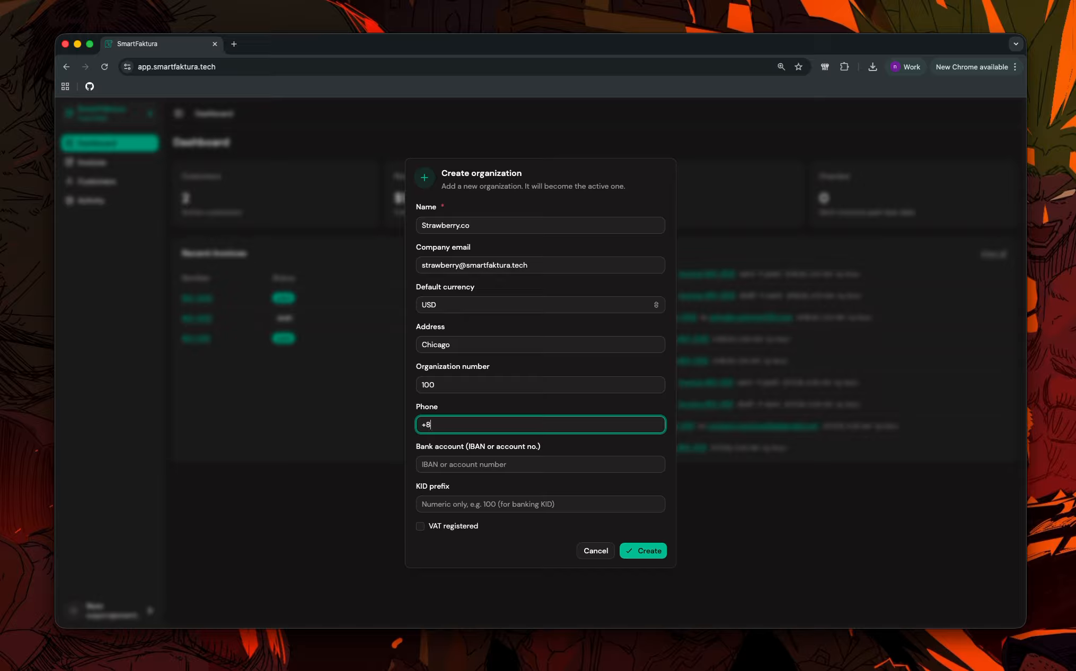
click(503, 467)
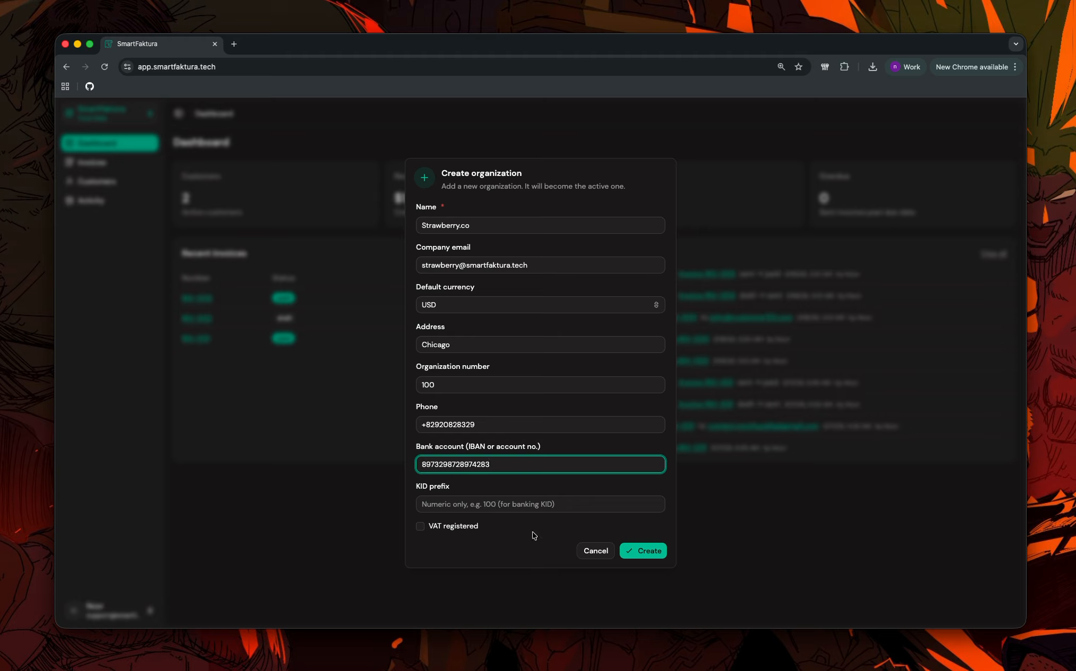
click(469, 527)
click(470, 527)
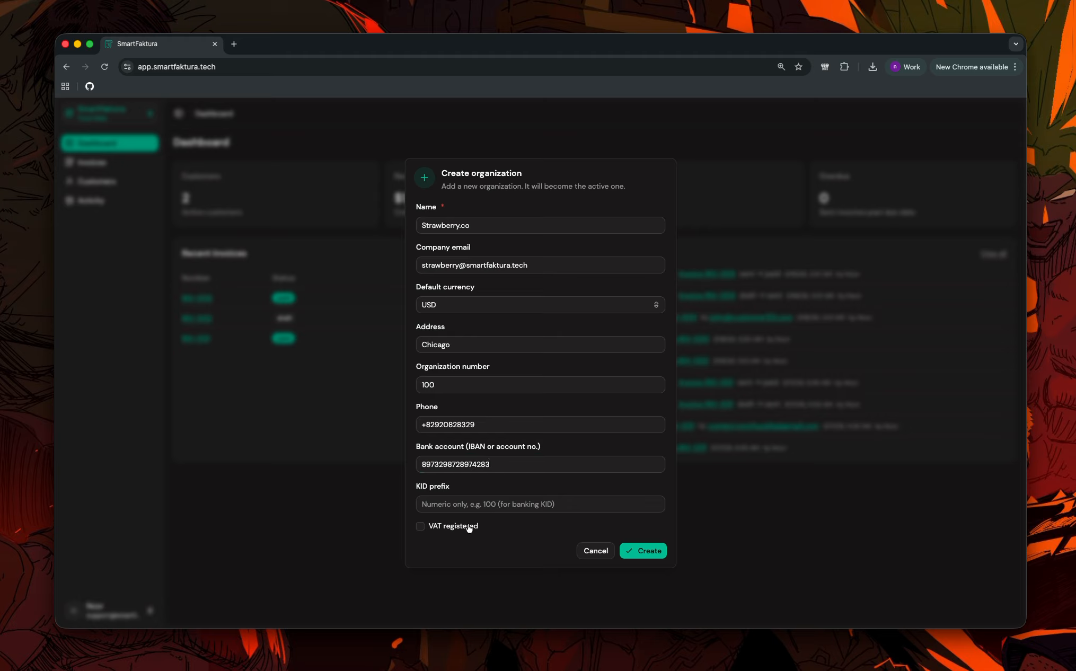
click(659, 559)
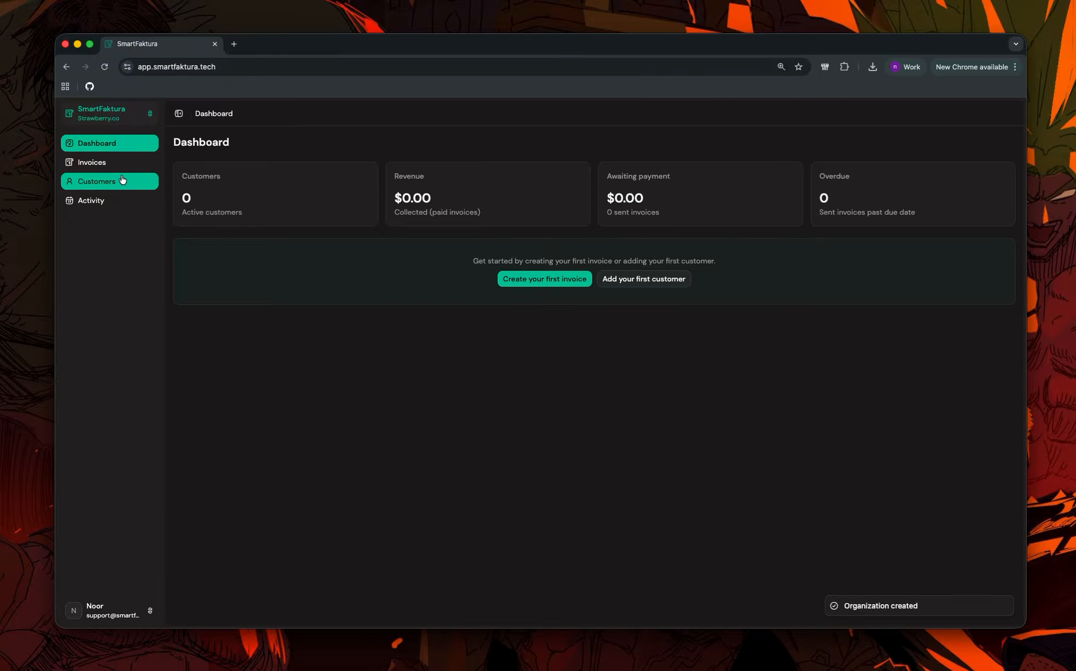
Browse Strawberry.co's invoices, customers, and organization settings.
click(112, 163)
click(112, 183)
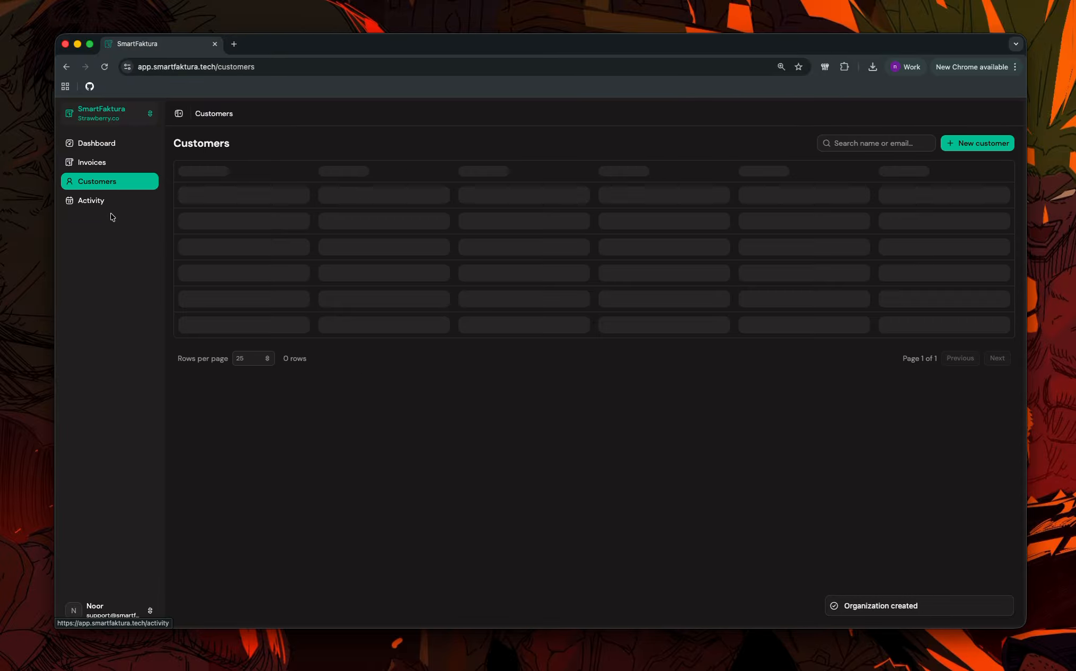
click(132, 614)
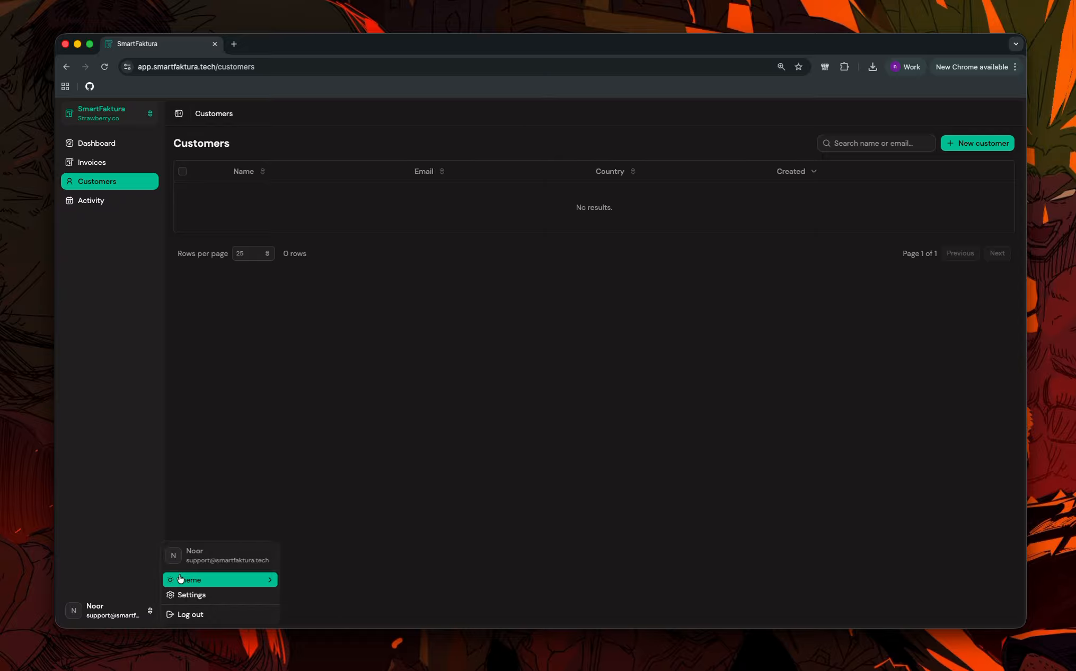
click(195, 596)
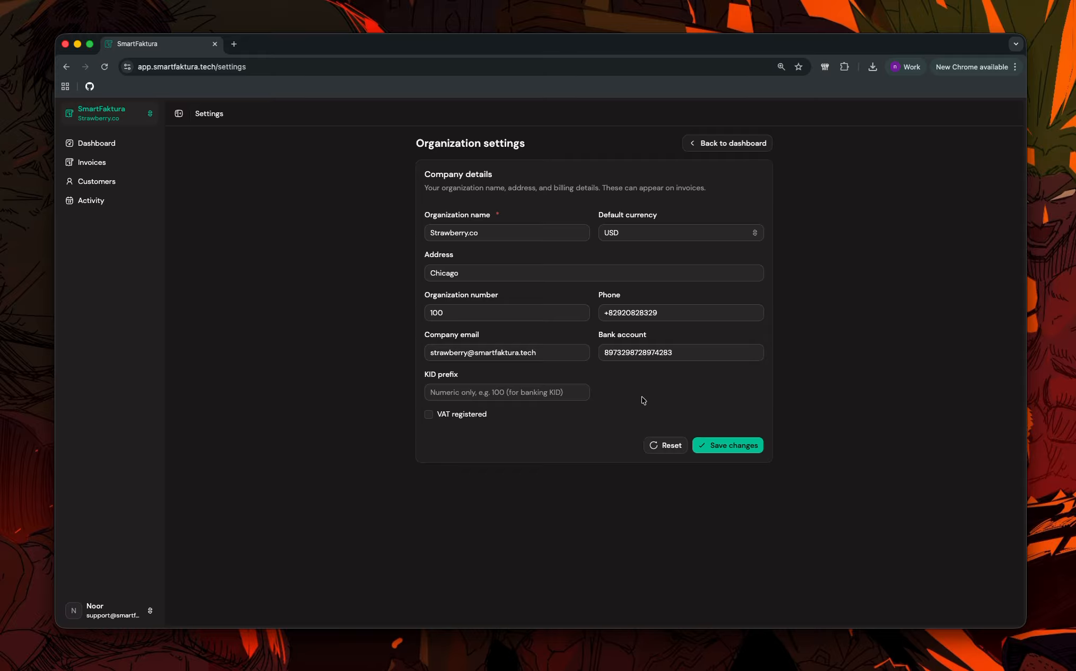
Switch to the Fluid Web organization and show its dashboard.
click(124, 109)
click(190, 114)
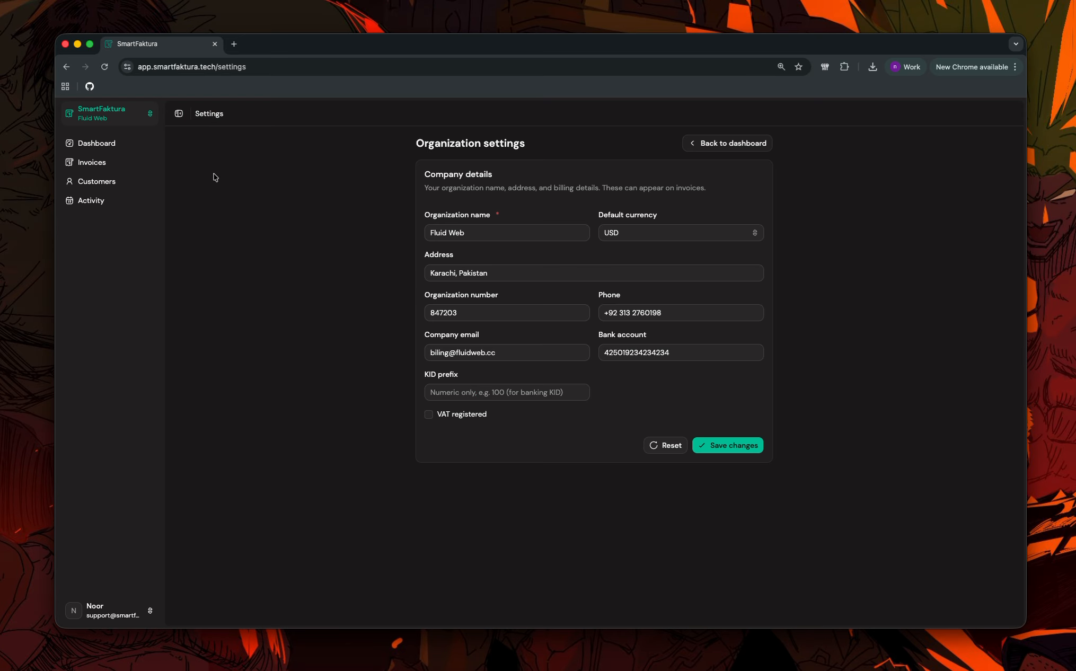
click(130, 146)
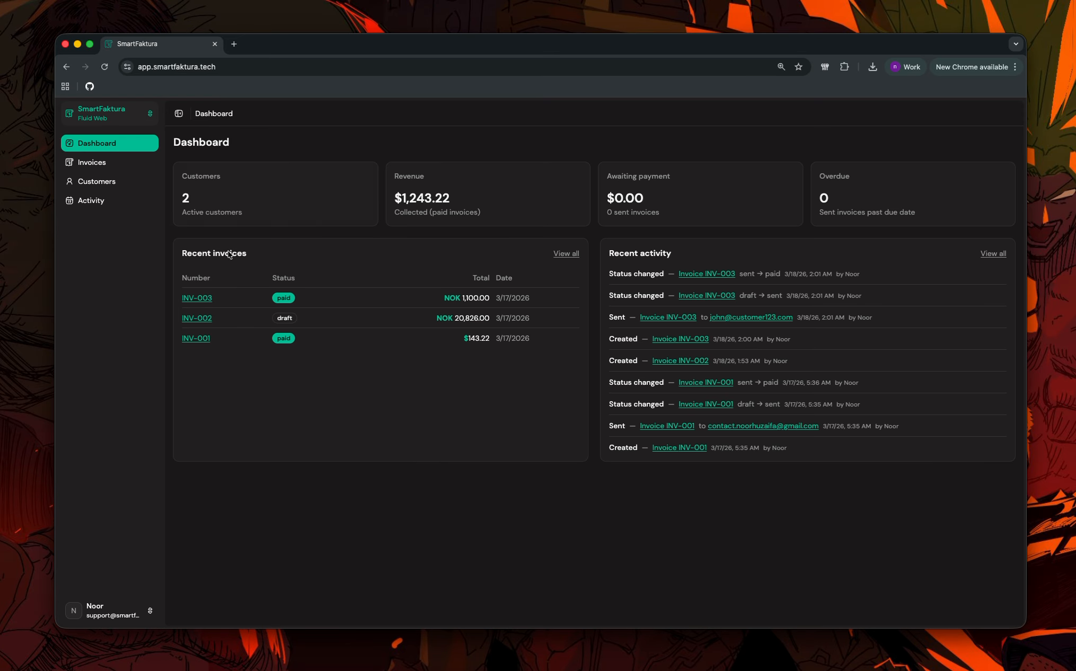
Switch to the Strawberry.co organization and set the app theme to Light mode.
click(123, 118)
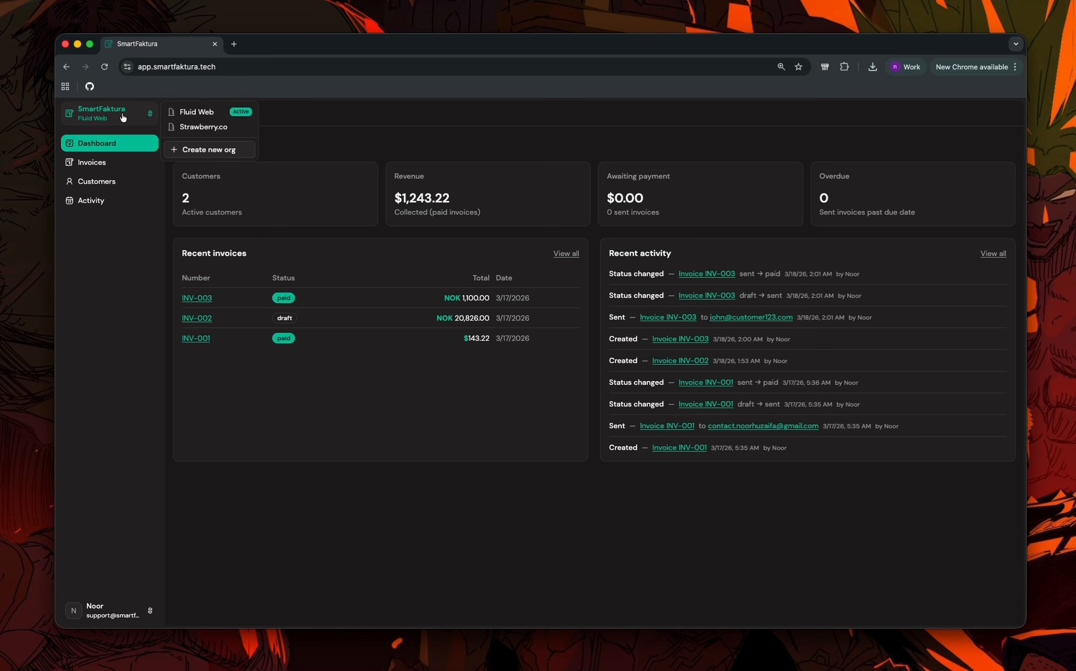
click(189, 128)
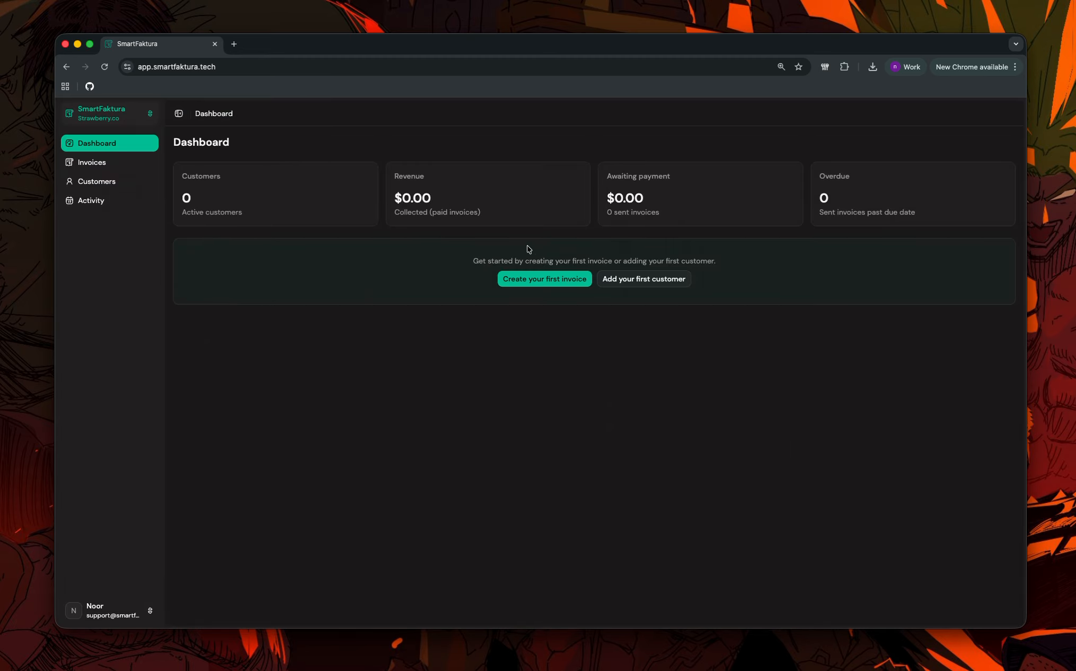
click(117, 609)
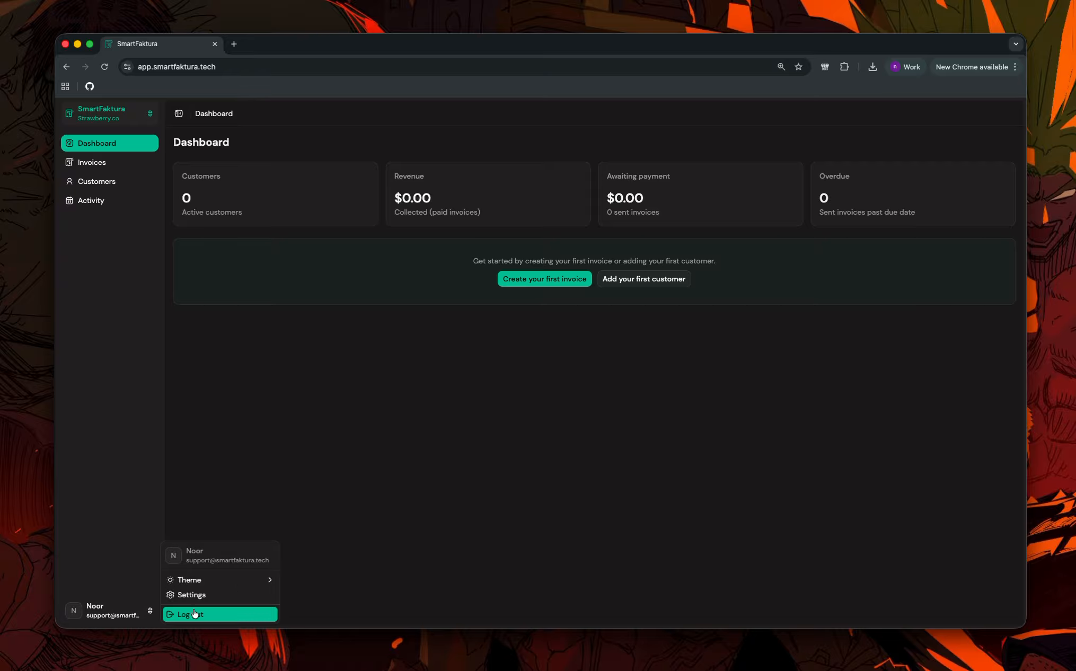
mouse_move(221, 583)
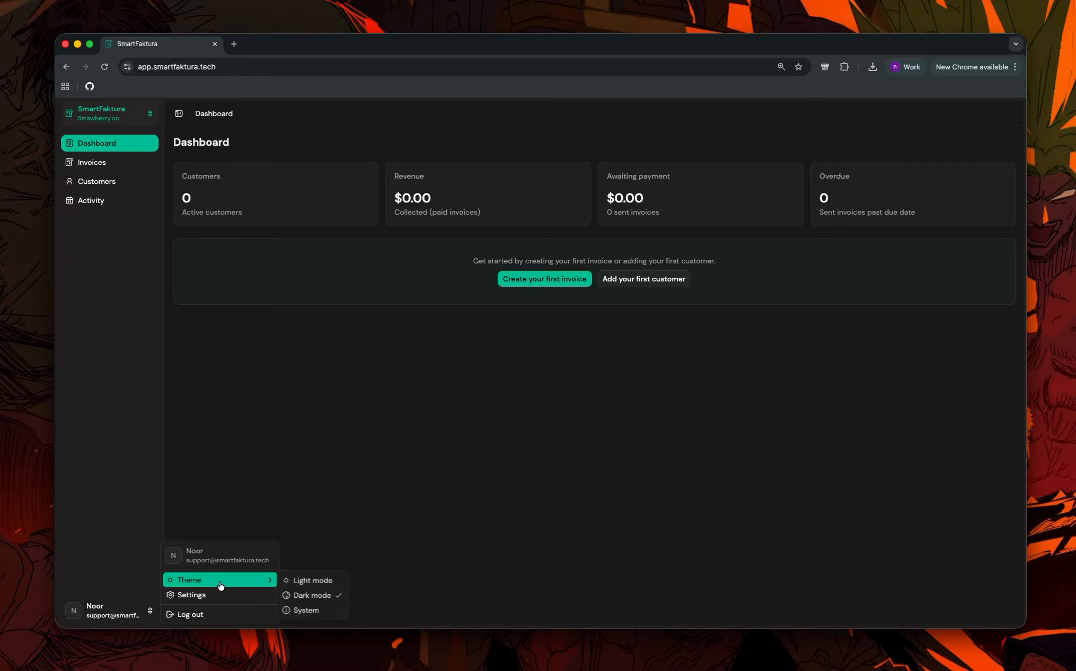
click(311, 582)
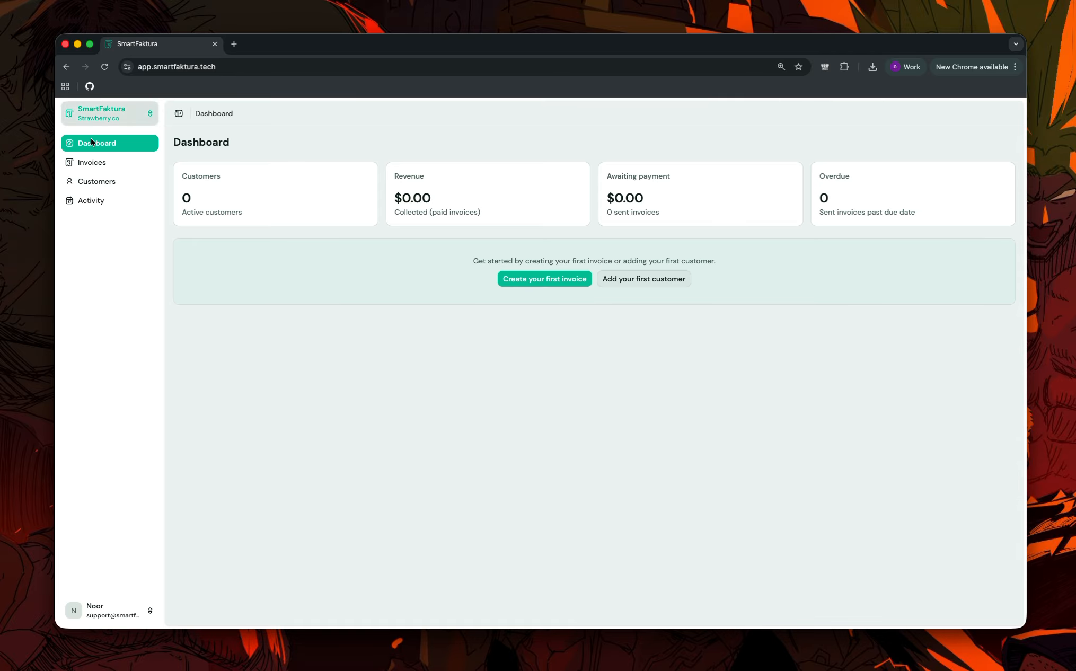
Browse the Invoices, Customers and Activity pages in light mode, then return to the Dashboard.
click(108, 164)
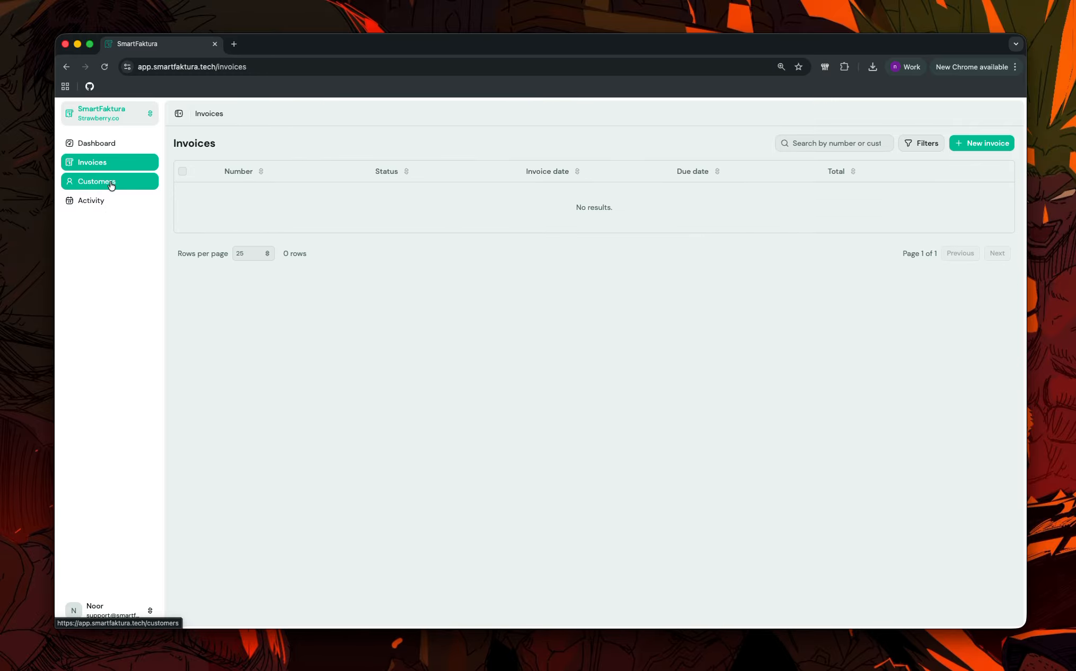
click(127, 183)
click(127, 200)
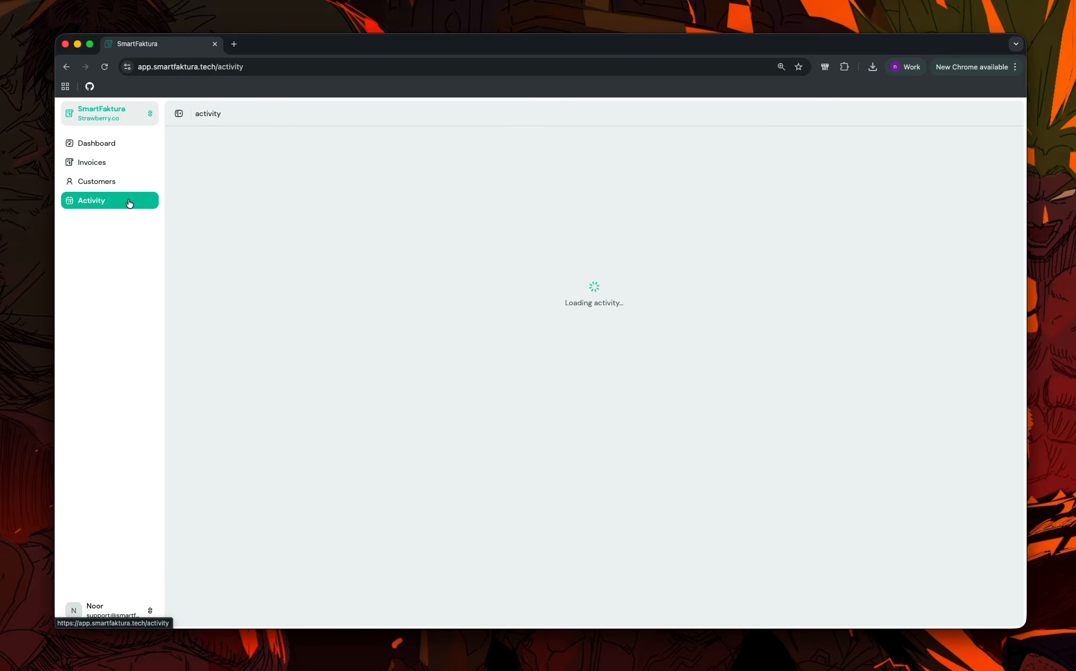
click(93, 144)
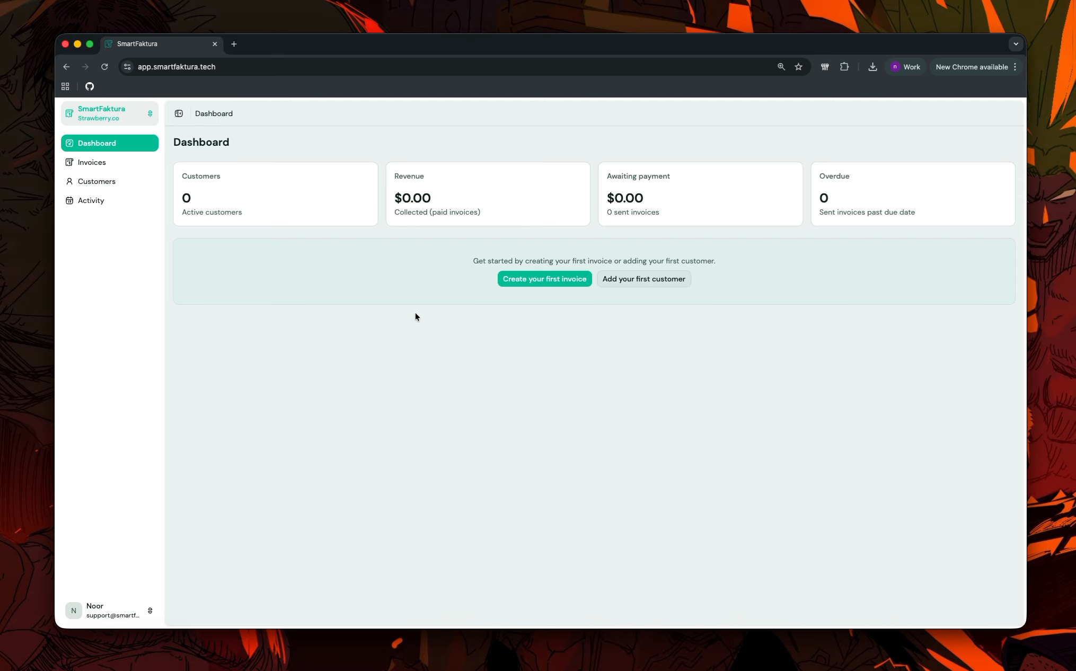
Switch back to the Fluid Web organization and log out of SmartFaktura.
click(132, 115)
click(192, 125)
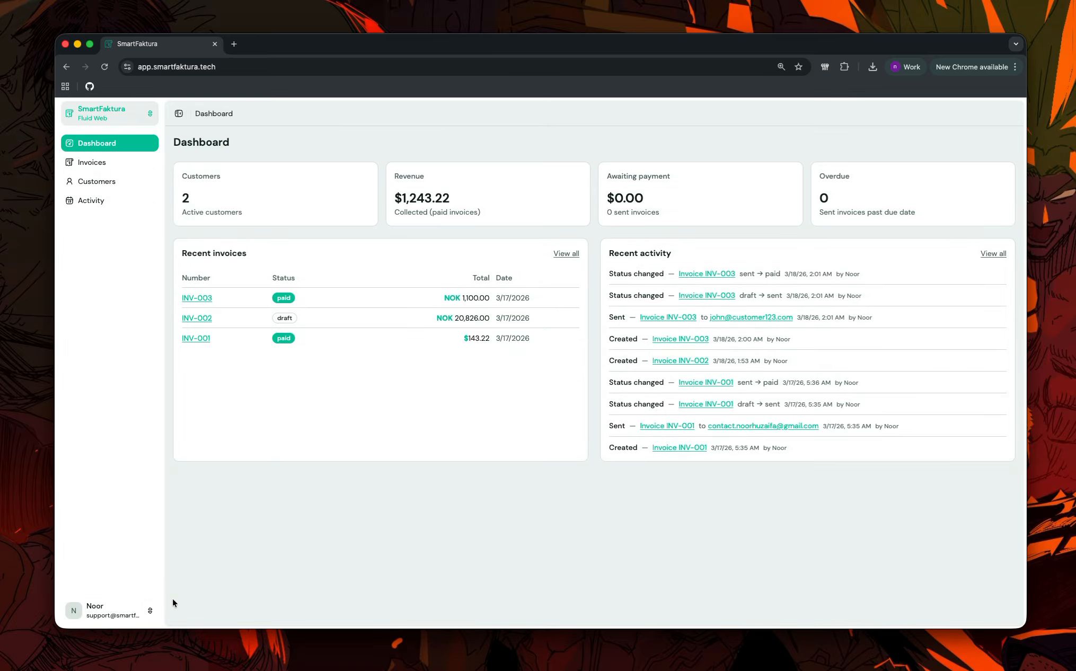
click(127, 613)
click(191, 614)
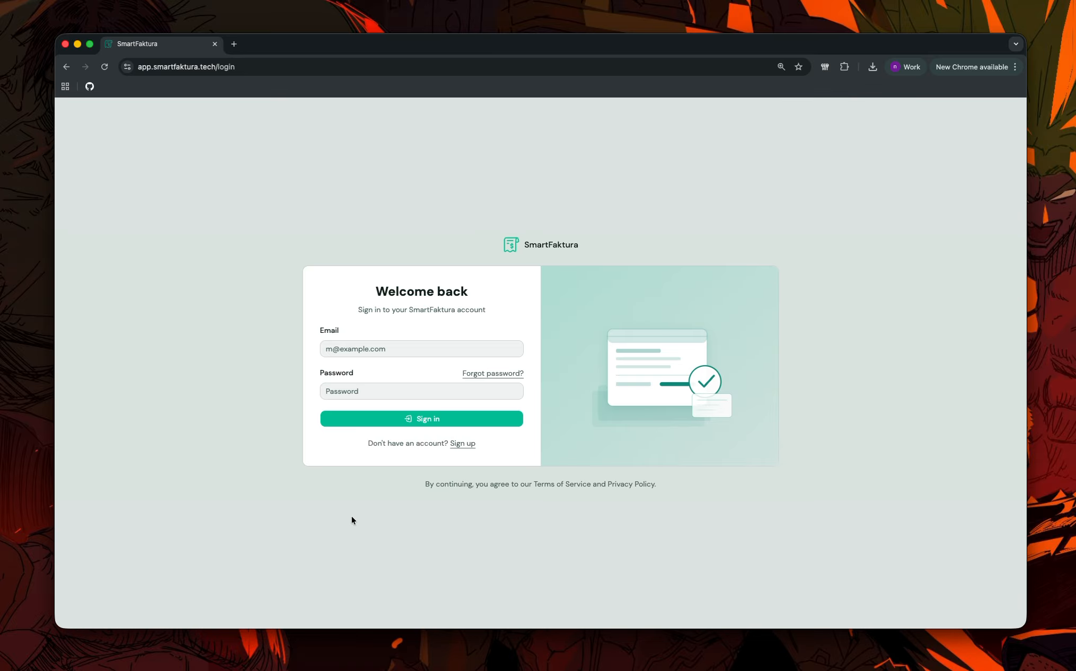